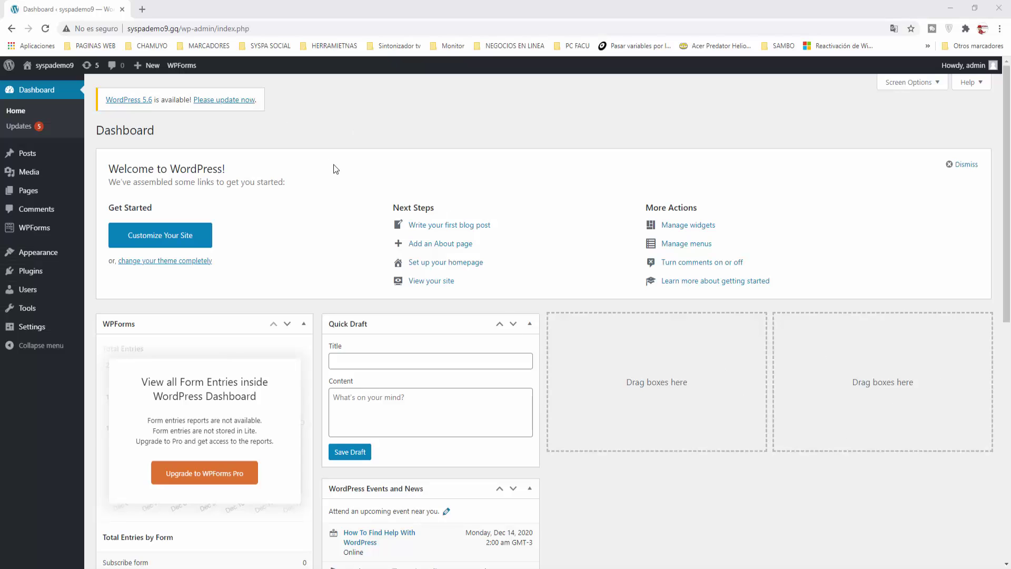
Search the plugin directory for "ultimate member" to find a new plugin to add
mouse_move(31, 271)
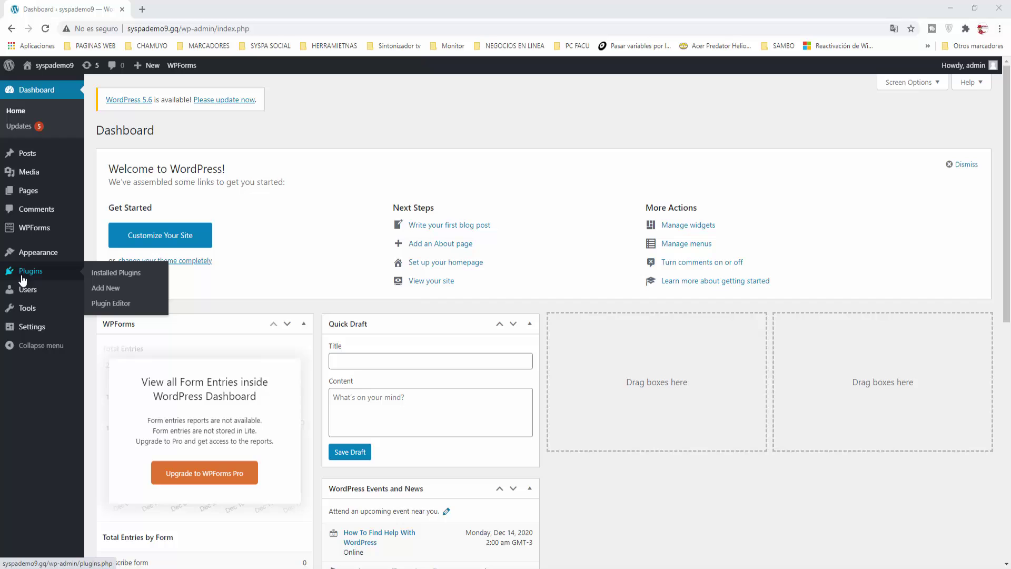
click(106, 272)
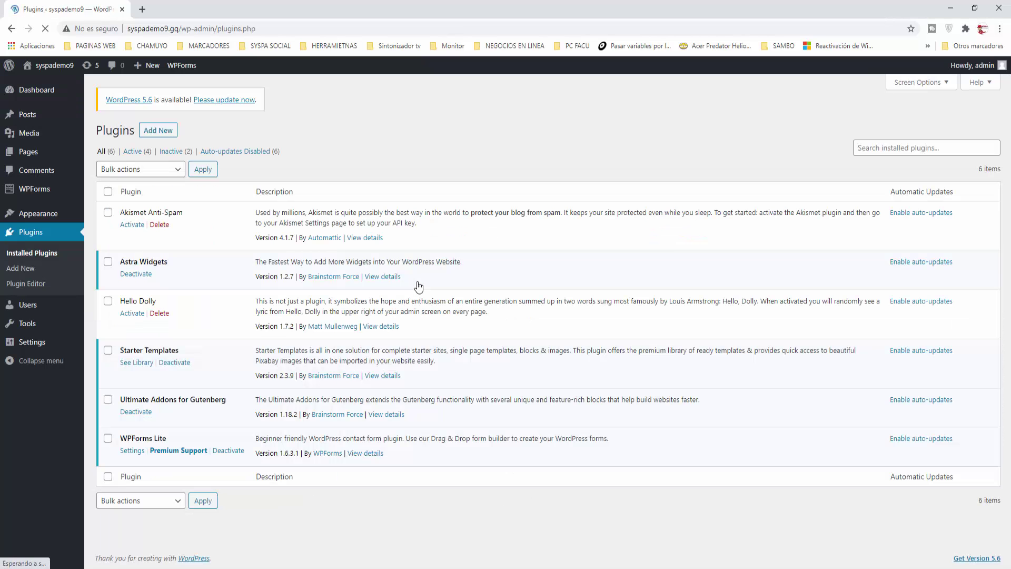
click(158, 130)
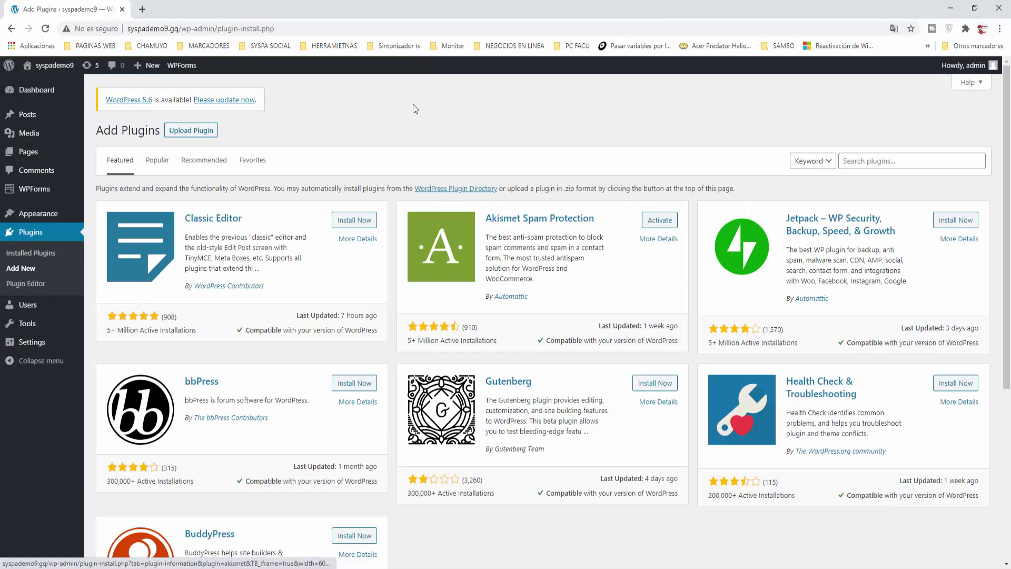
click(856, 161)
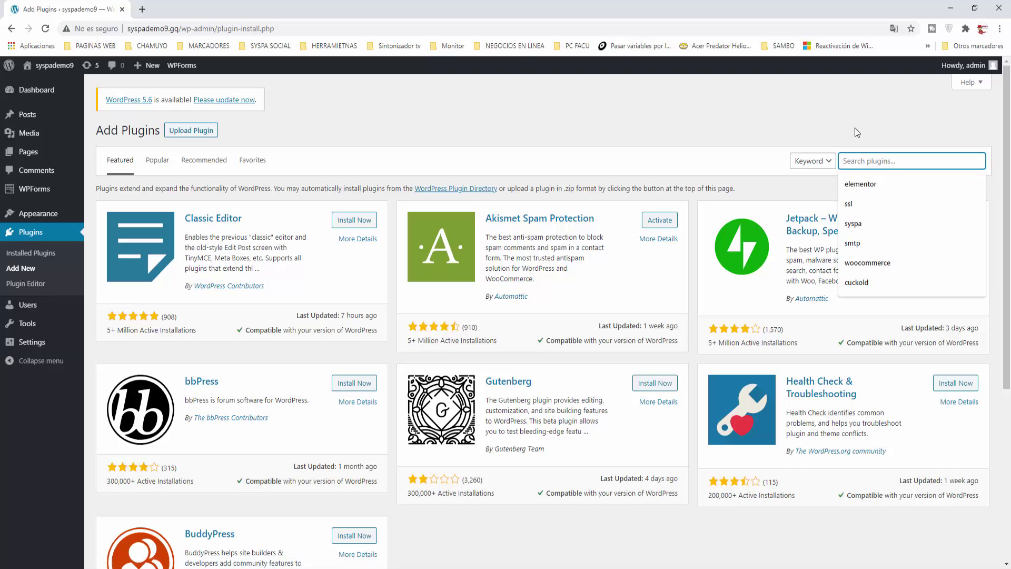
text(ultimate member)
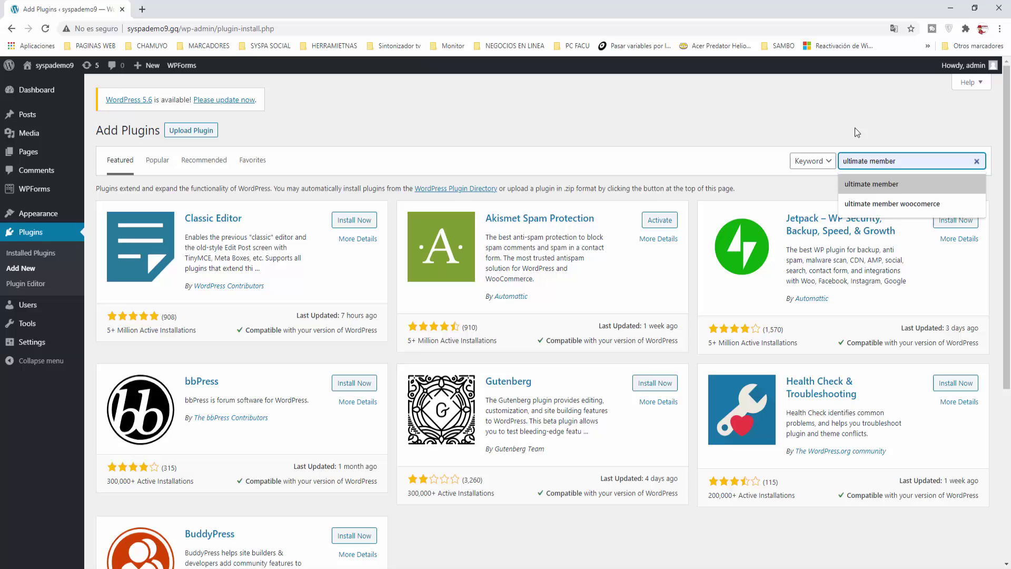
key(Return)
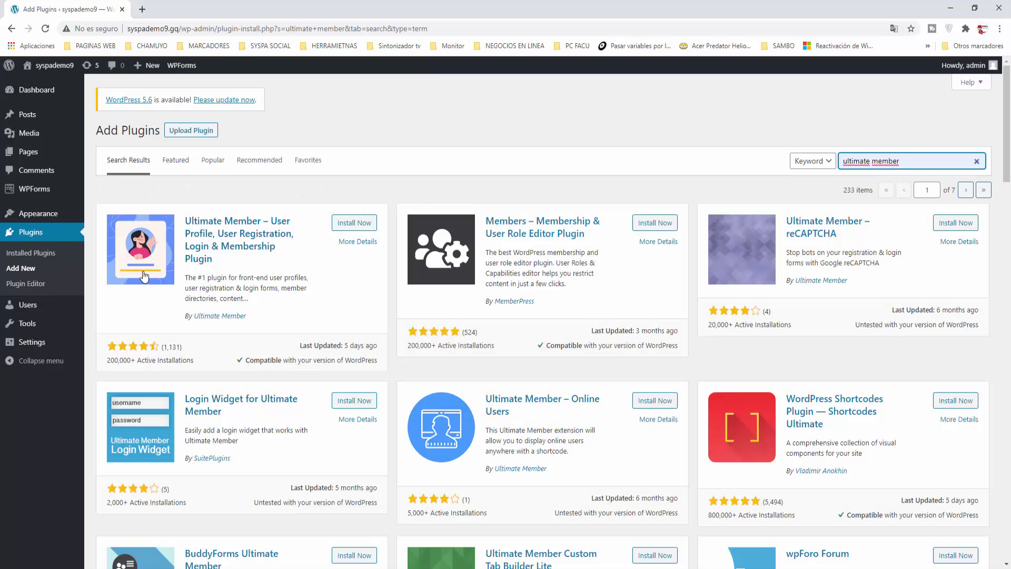
Install and activate the Ultimate Member – User Profile, User Registration, Login & Membership Plugin, and create the pages it needs
click(352, 227)
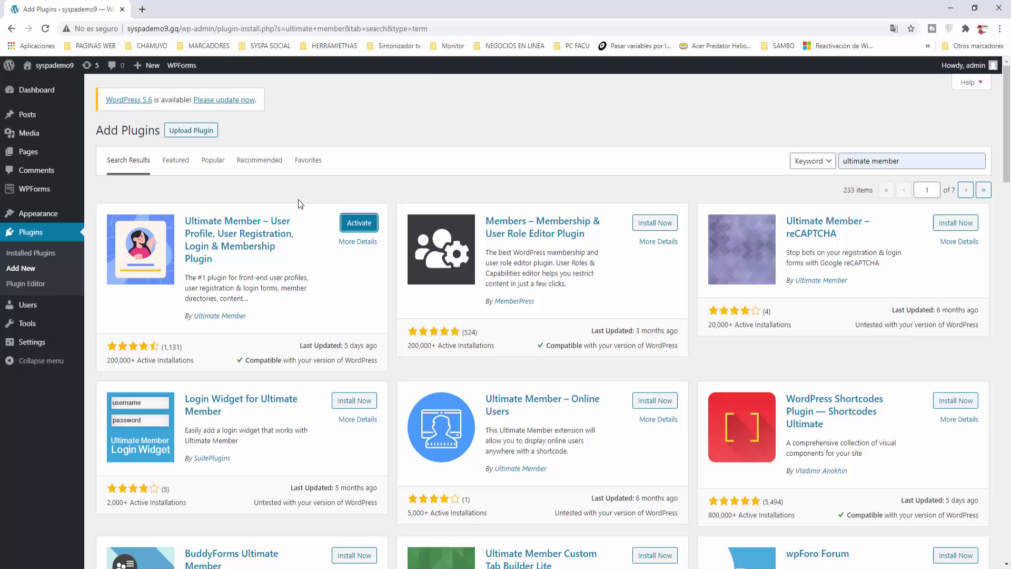
click(361, 224)
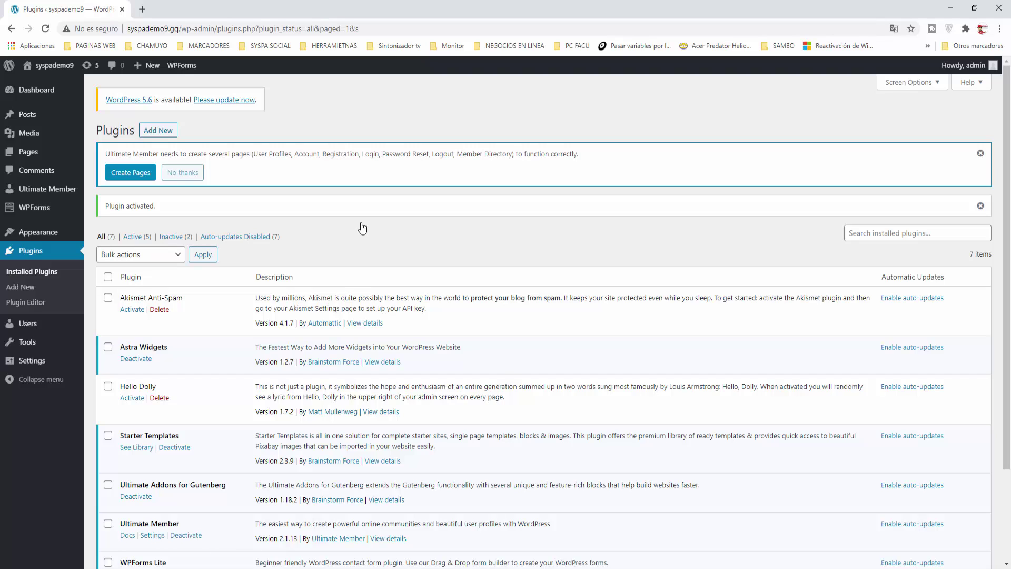
mouse_move(53, 190)
click(138, 175)
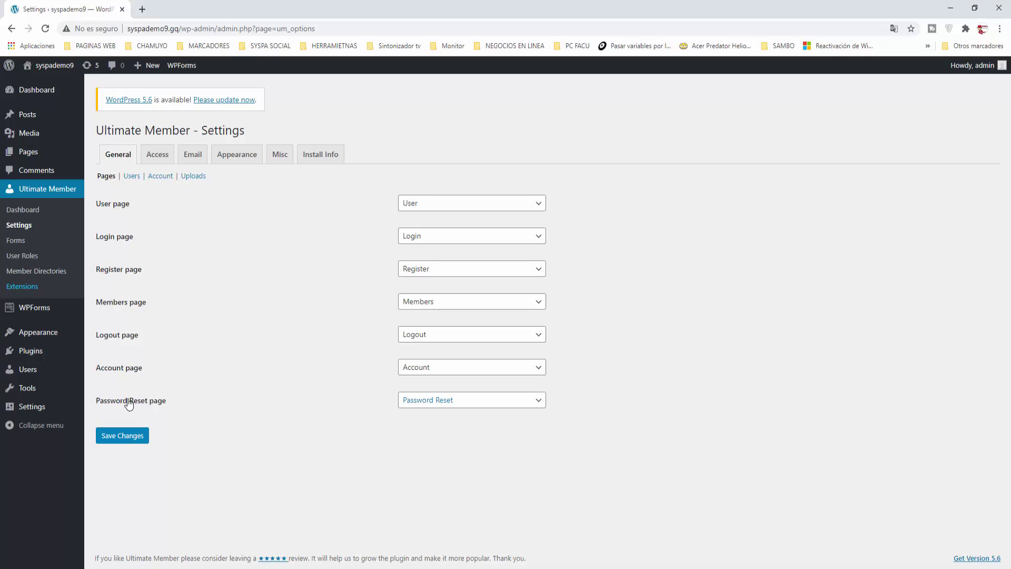
Set the site language to Español in the general settings and save the changes
mouse_move(41, 411)
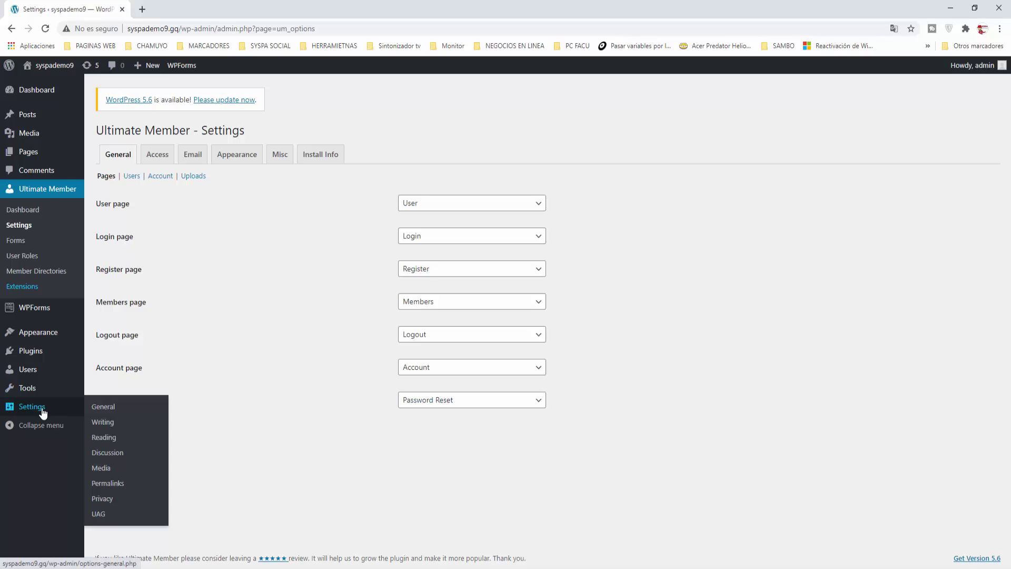
click(105, 410)
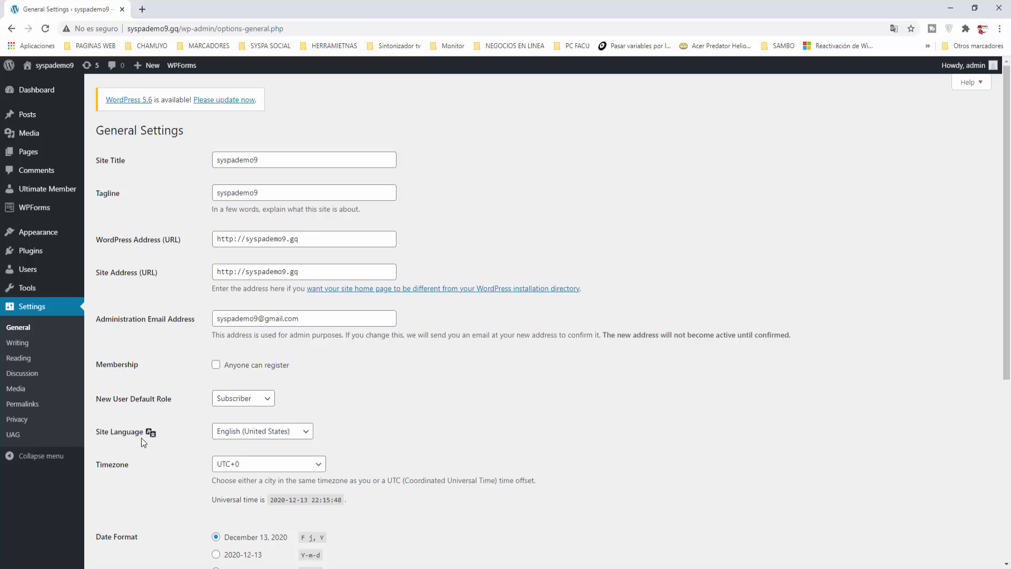
click(307, 433)
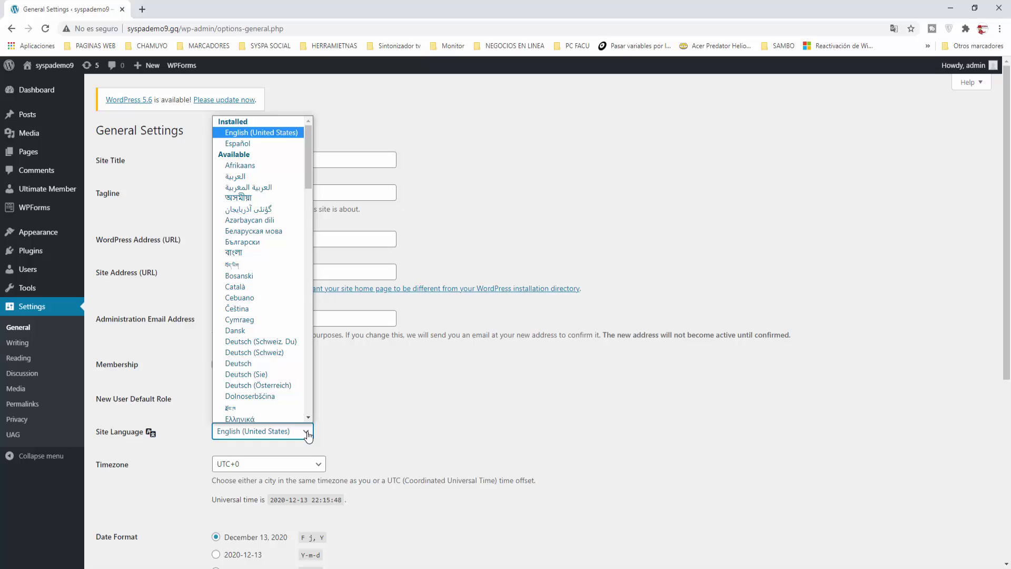
click(238, 144)
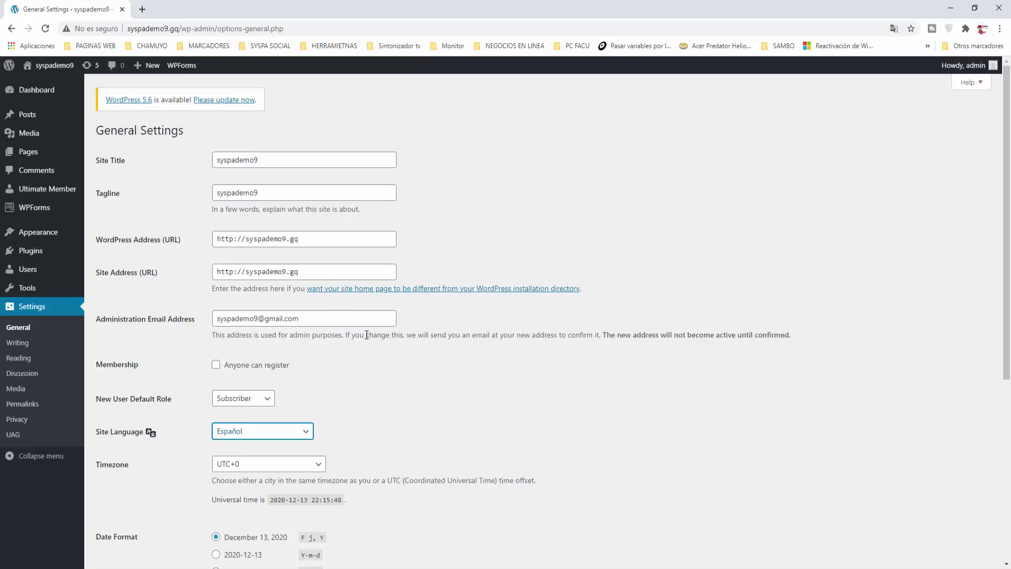
scroll(366, 335, down, 3)
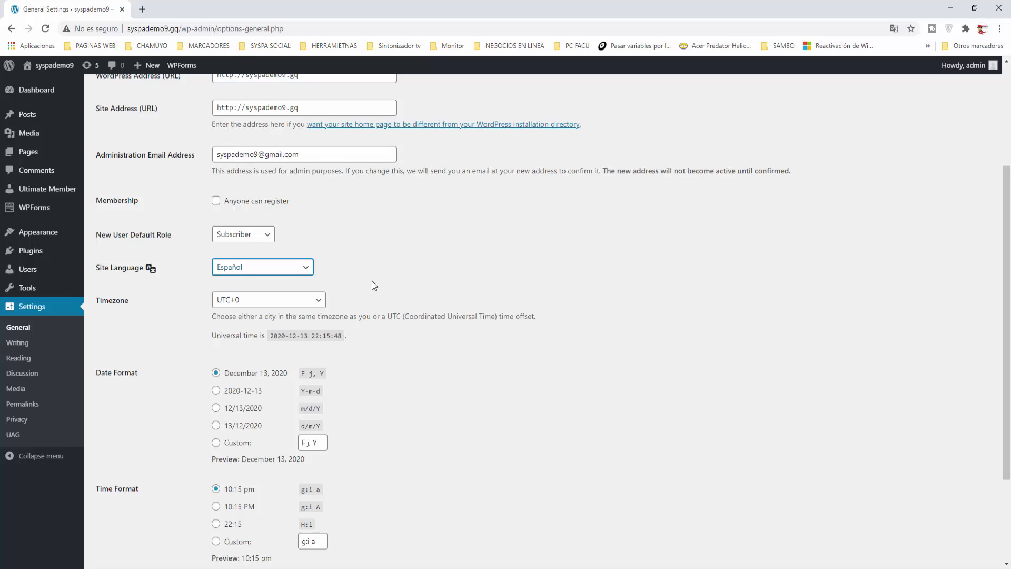
scroll(372, 281, down, 1)
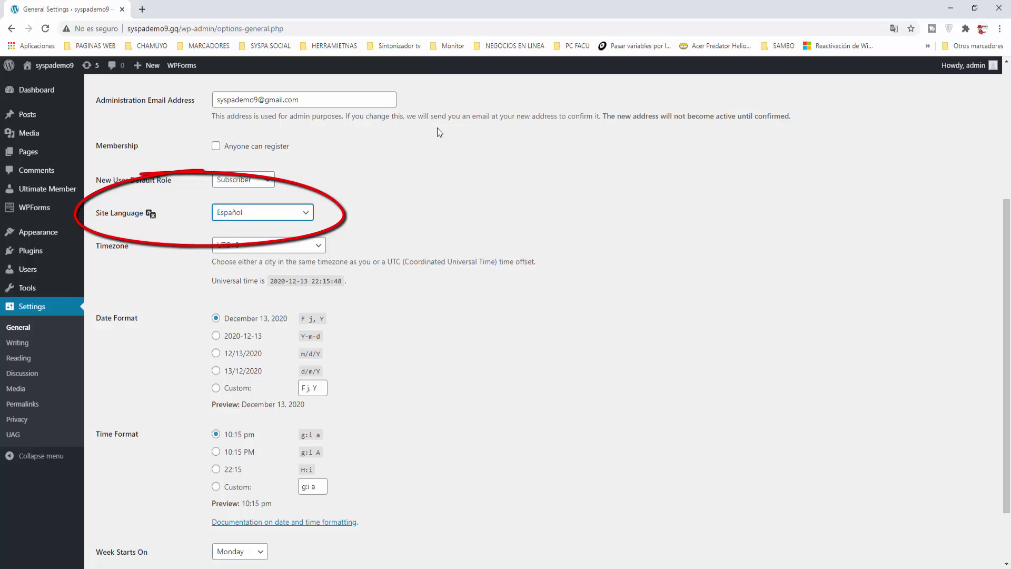
scroll(441, 269, down, 1)
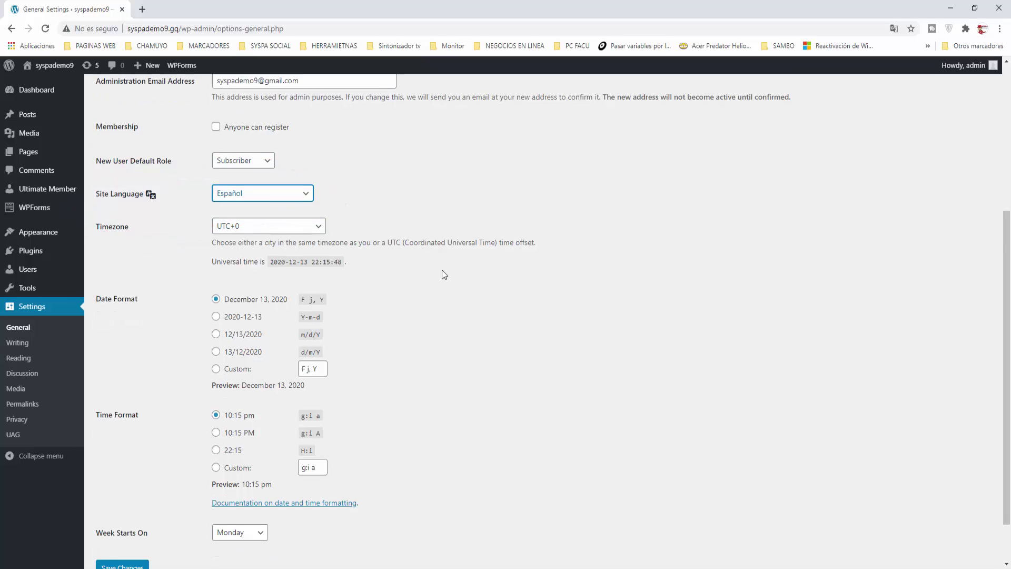
scroll(441, 270, down, 2)
click(134, 512)
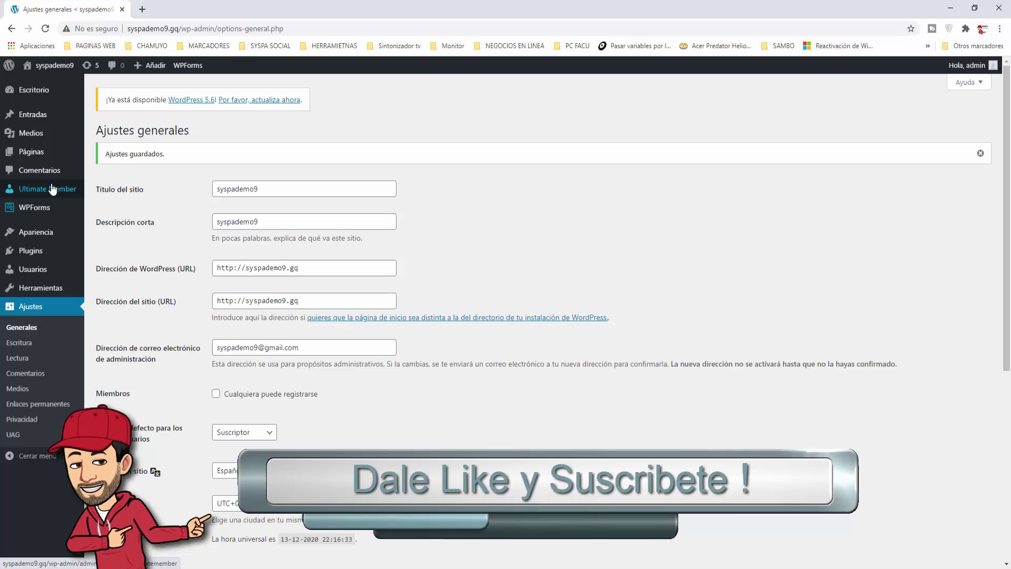
Quick-edit the Account page, setting its title to Cuenta and its slug to cuenta, and update it
mouse_move(52, 190)
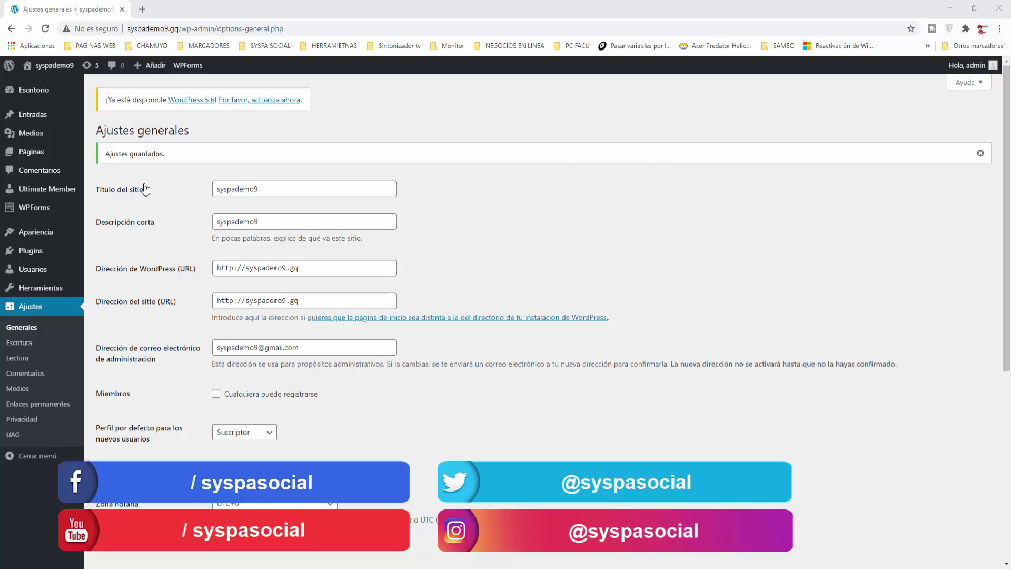
mouse_move(47, 154)
click(104, 156)
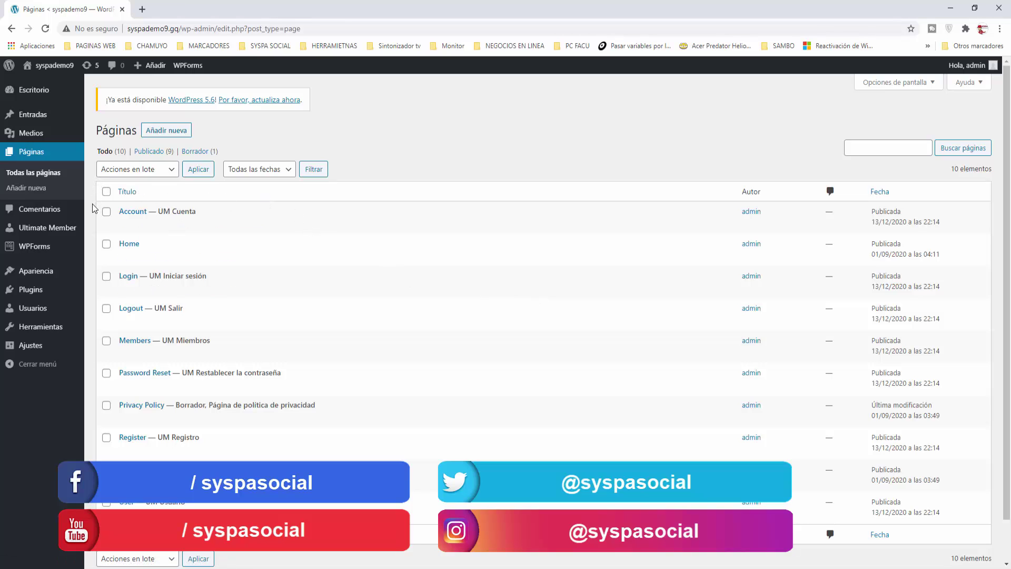
mouse_move(53, 228)
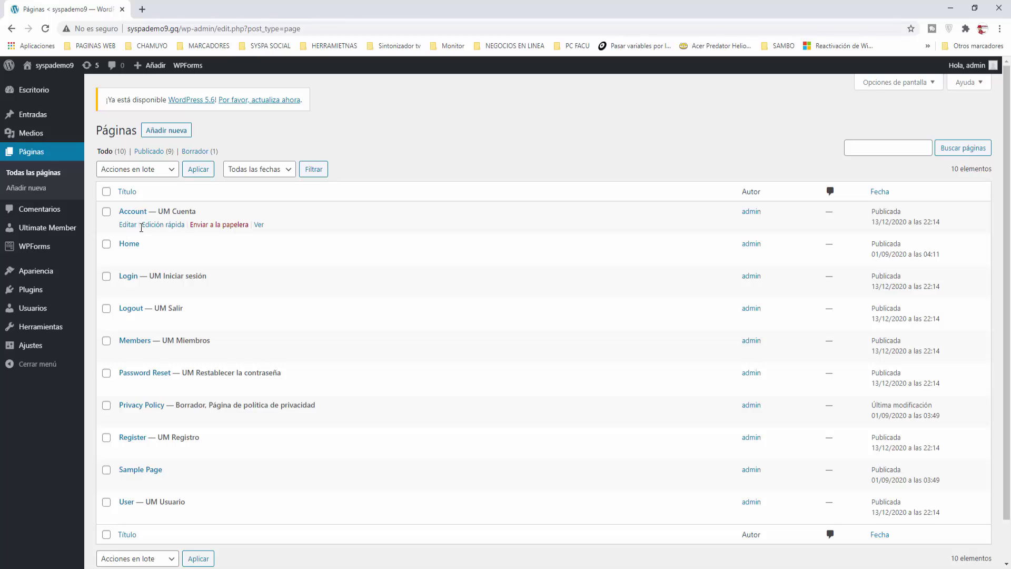
click(162, 225)
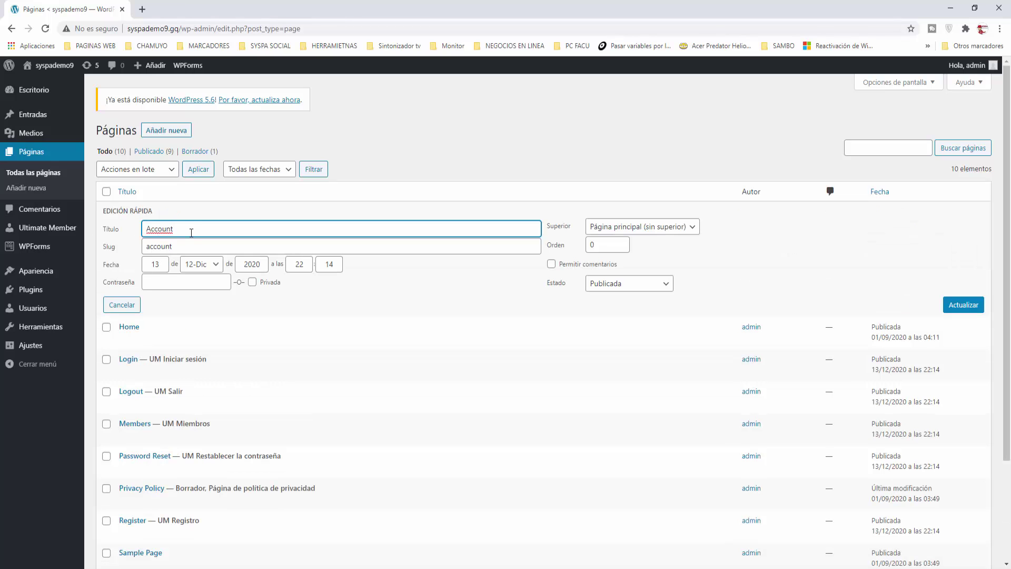
drag(192, 232, 120, 217)
text(Cuenta)
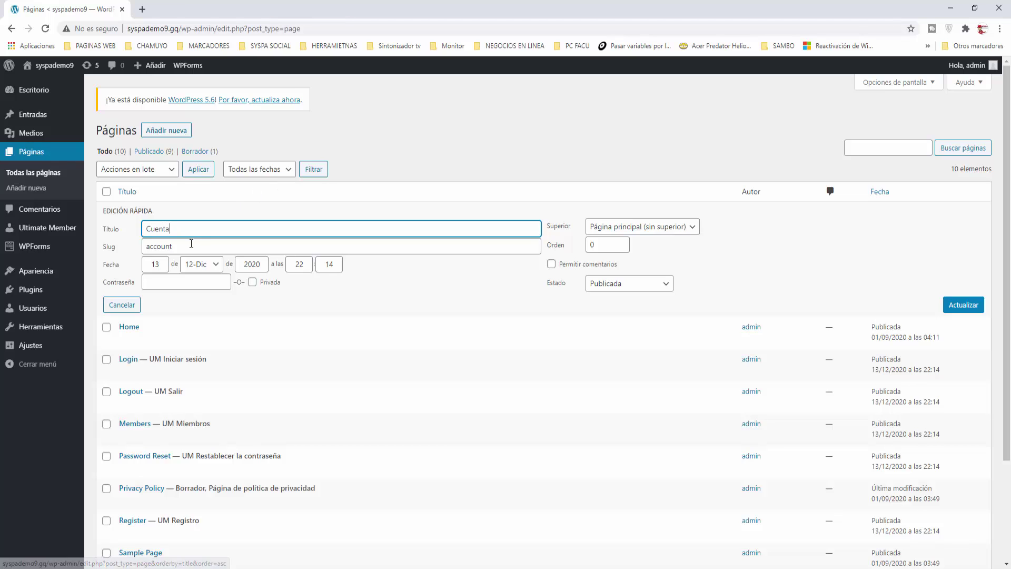
key(Tab)
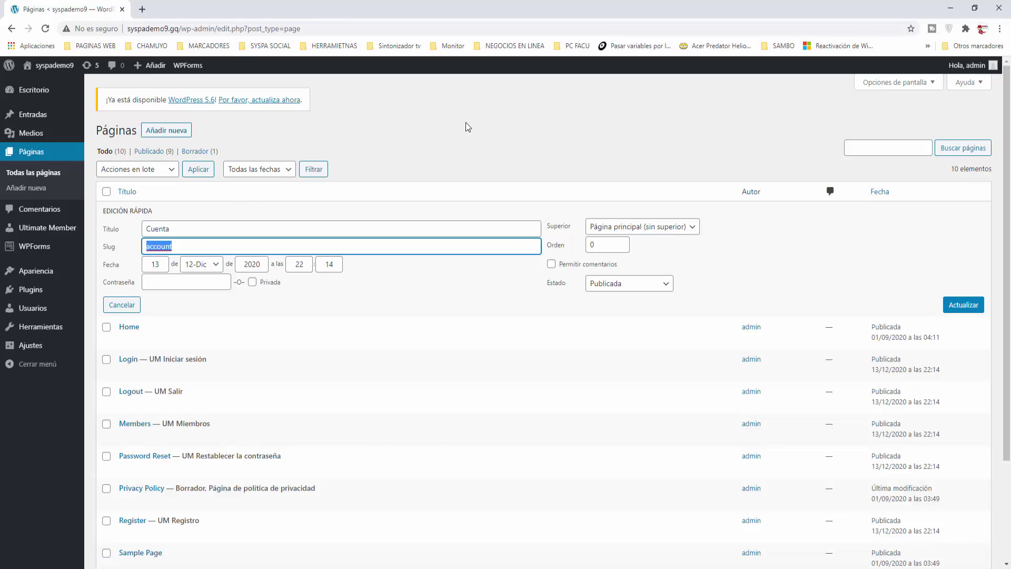
text(cuenta)
click(972, 309)
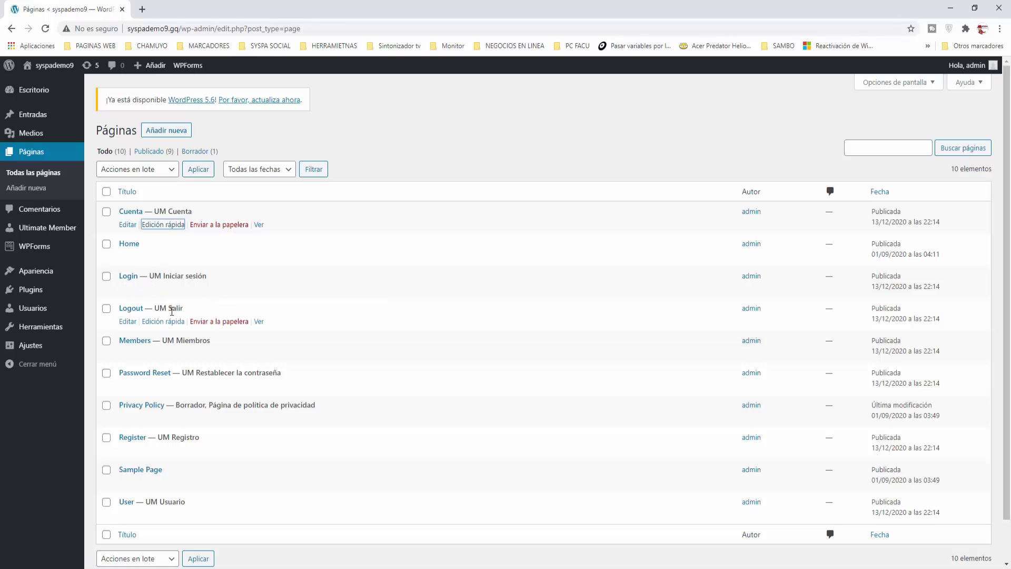
Quick-edit the Members page, setting its title to Miembros and its slug to miembros, and update it
click(163, 354)
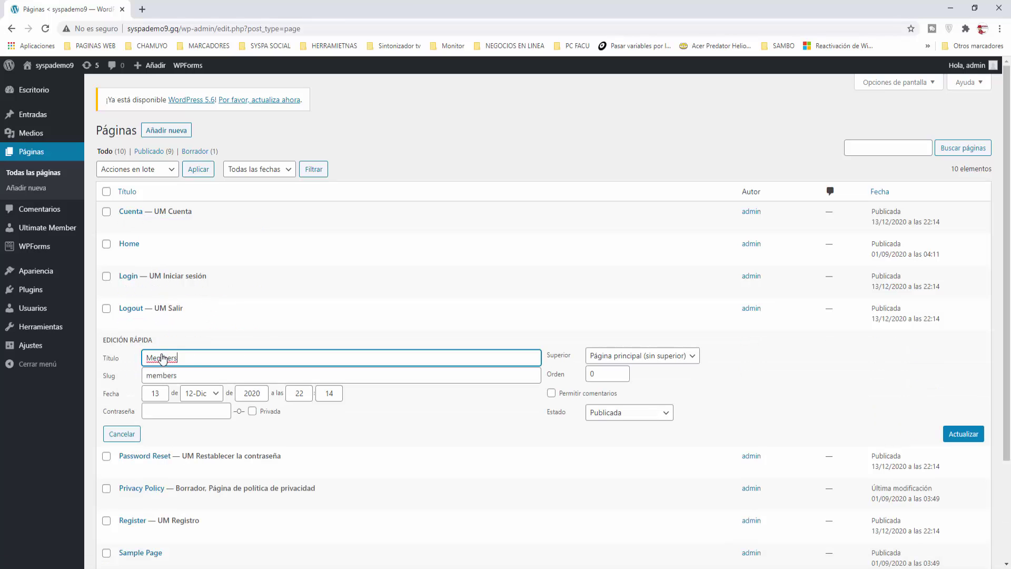
key(ctrl+a)
text(Mie)
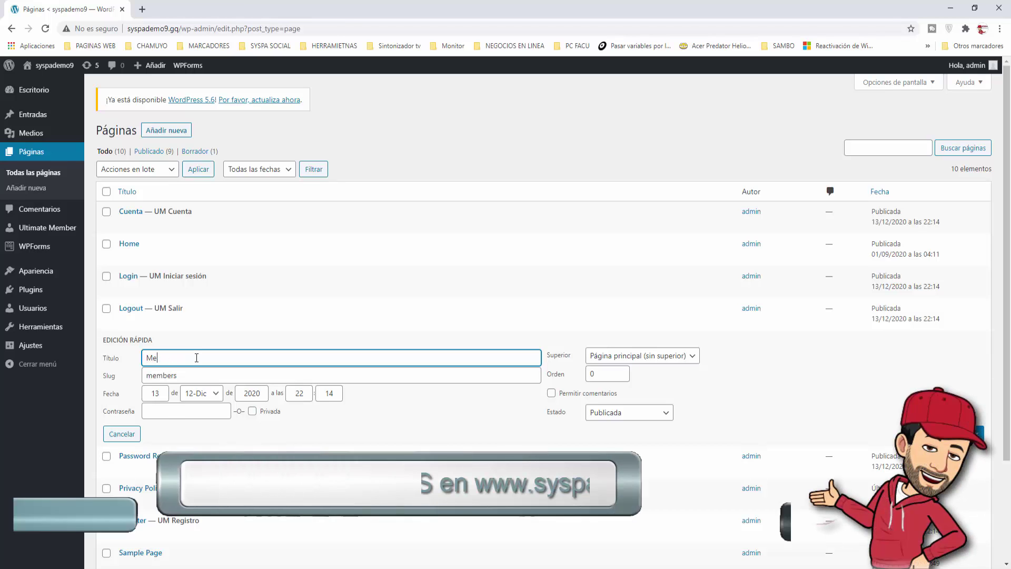
text(mbros)
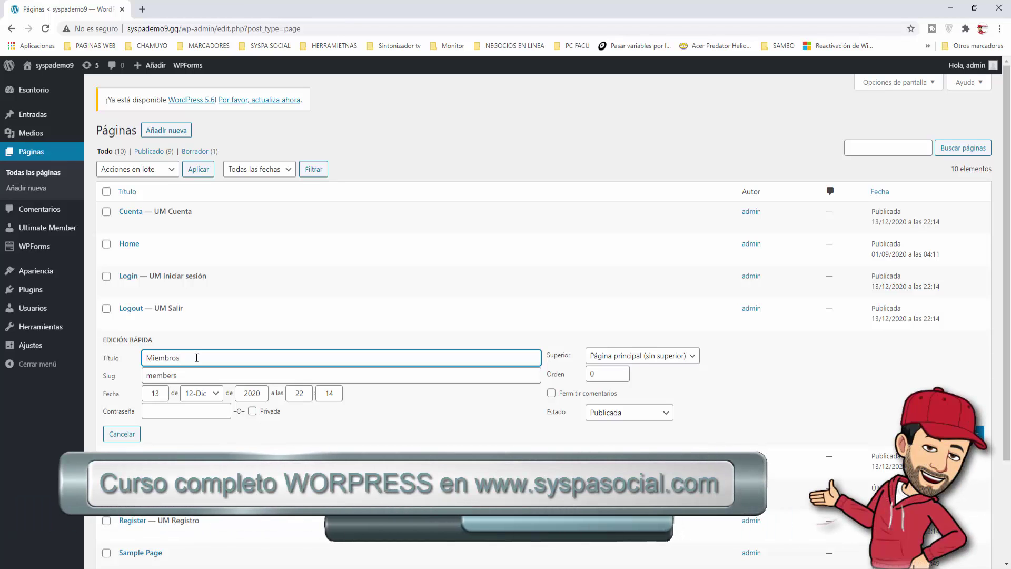
key(Tab)
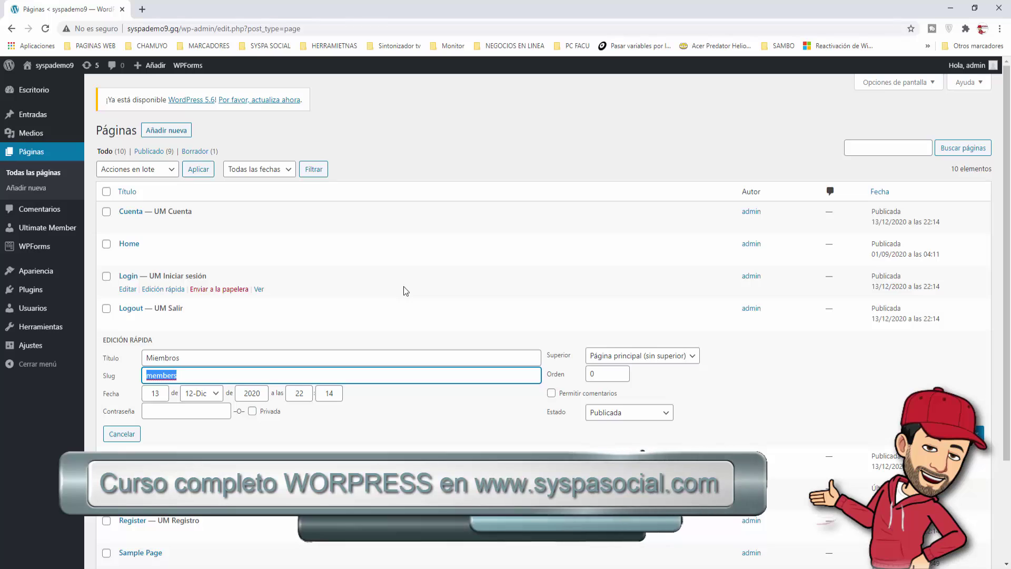
text(miembros)
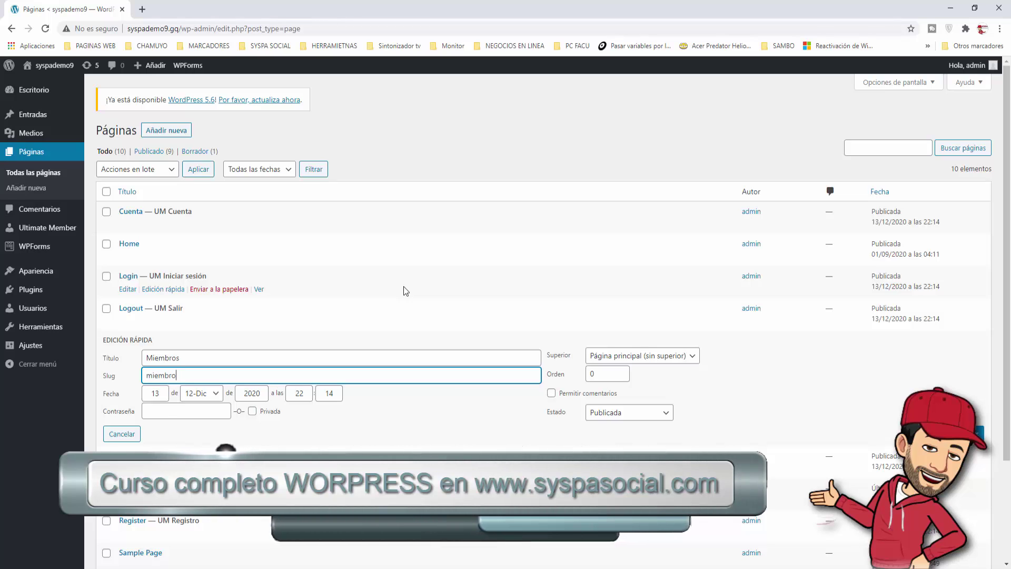
click(977, 433)
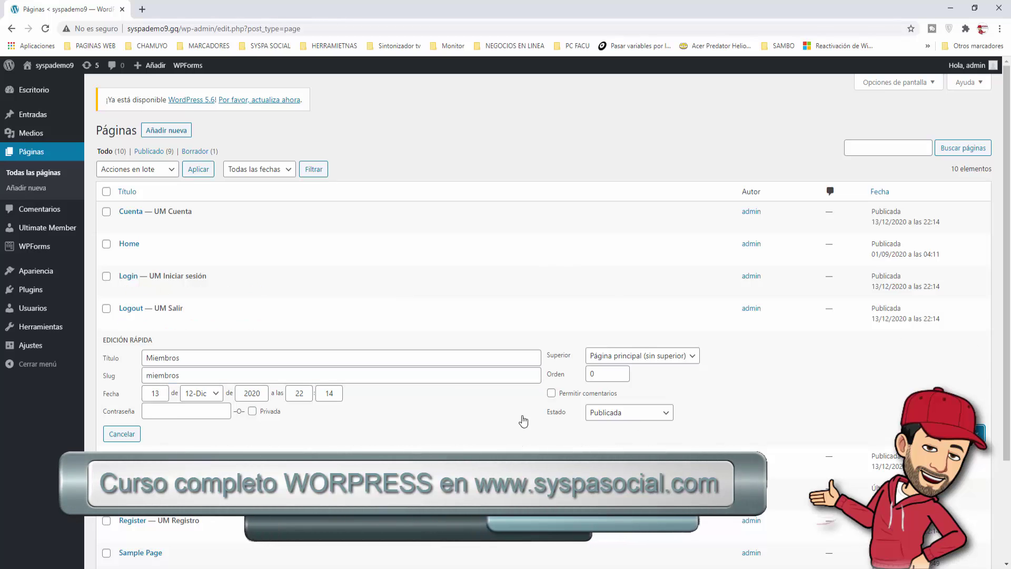
Quick-edit the Register page, setting its title to Registro and its slug to the matching Spanish word, and update it
scroll(331, 404, down, 1)
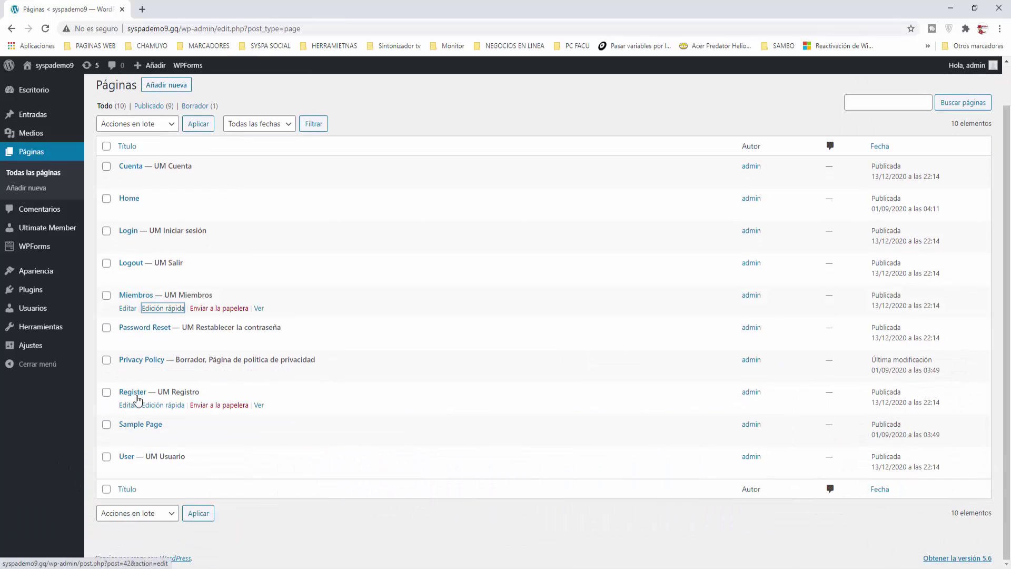
click(156, 409)
drag(166, 409, 129, 411)
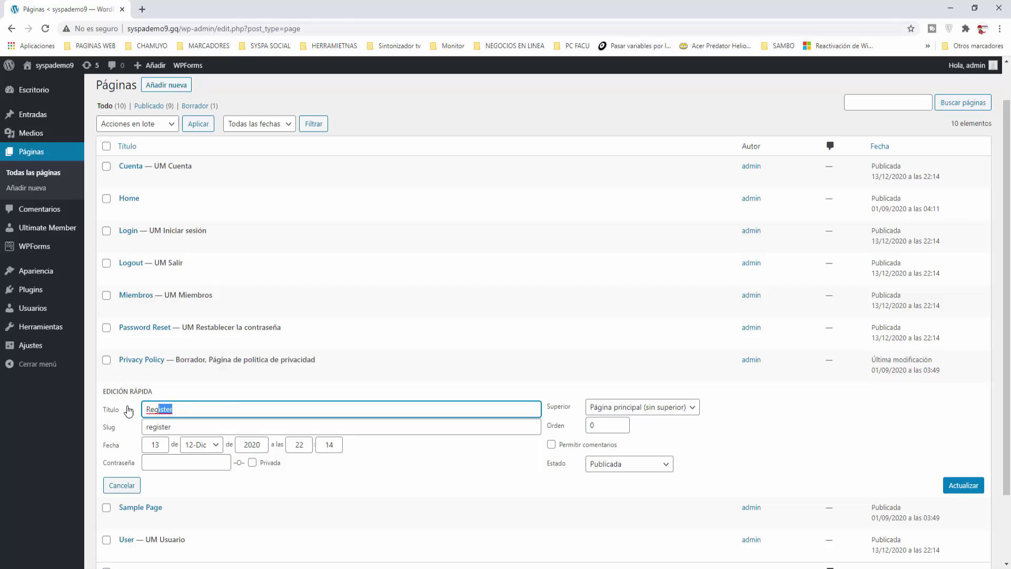
text(REgi)
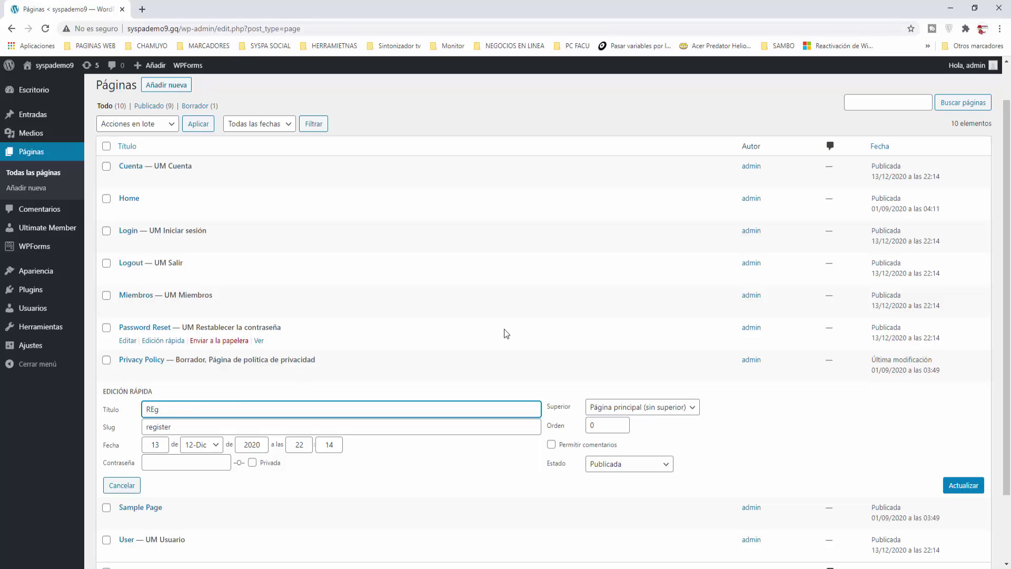
key(BackSpace)
key(BackSpace)
text(egistro)
key(Tab)
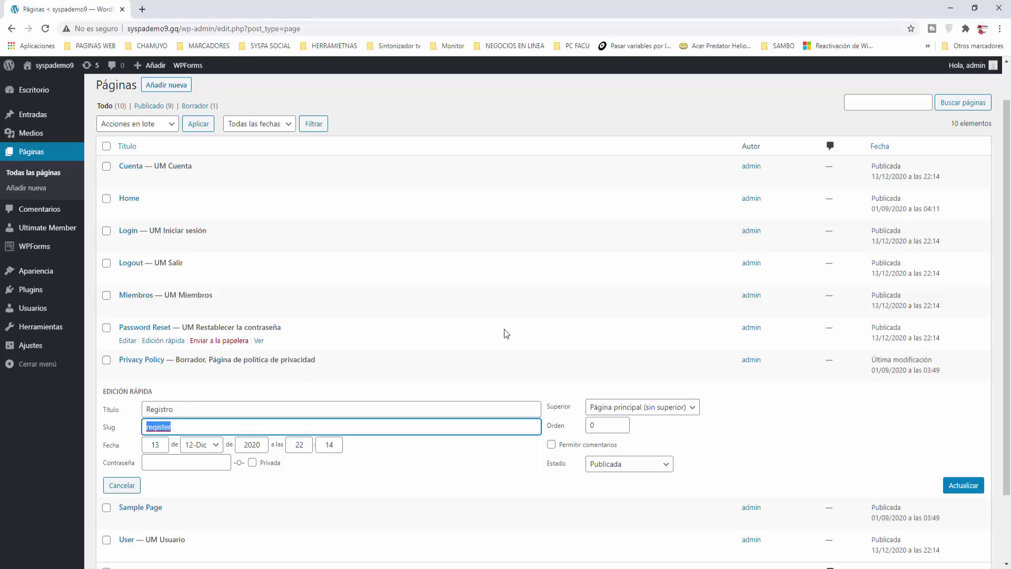
text(regis)
click(964, 486)
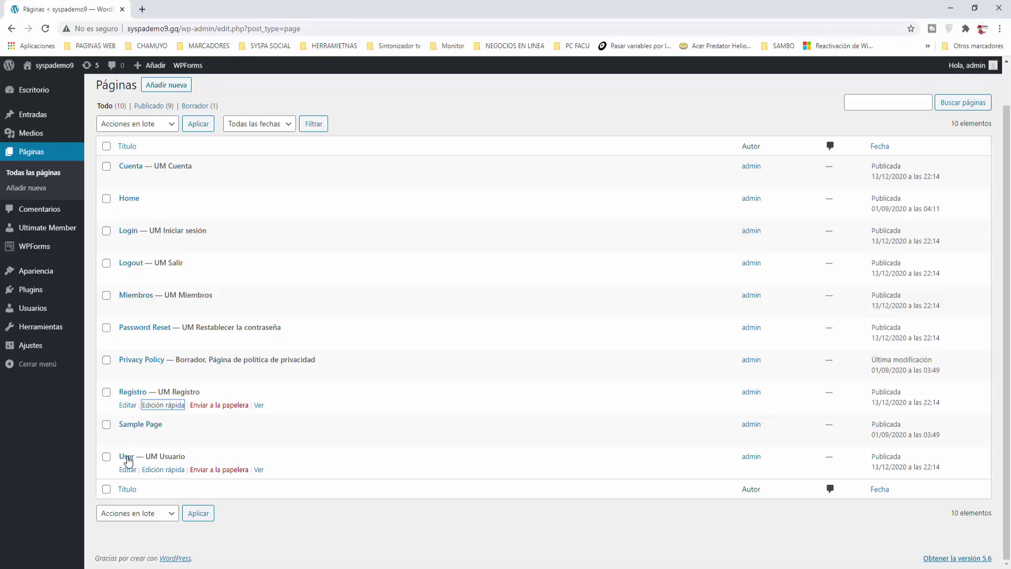
Quick-edit the User page, setting its title to Usuario and its slug to the same Spanish word, and update it
click(164, 474)
double_click(177, 473)
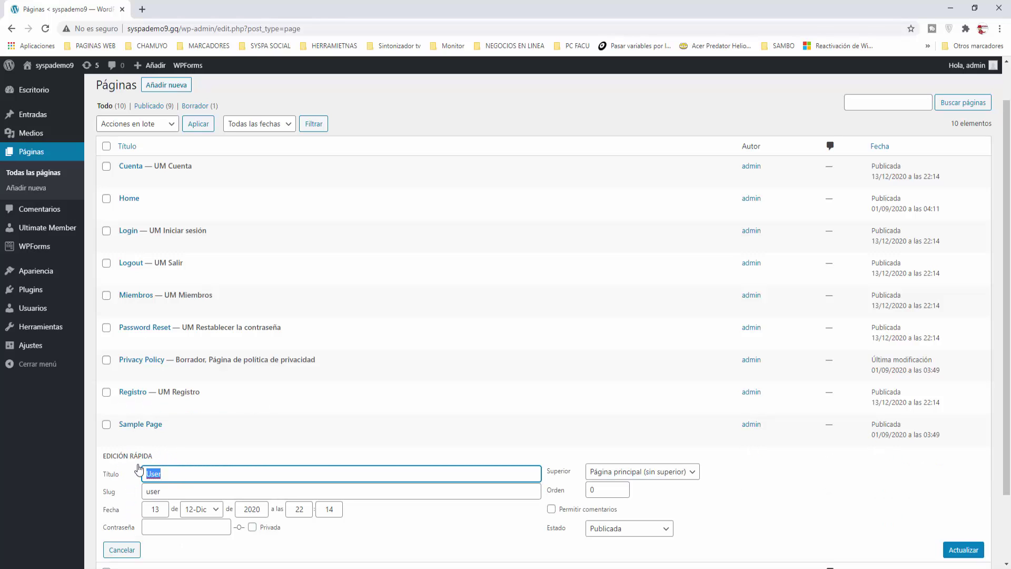
text(Usuario)
key(Tab)
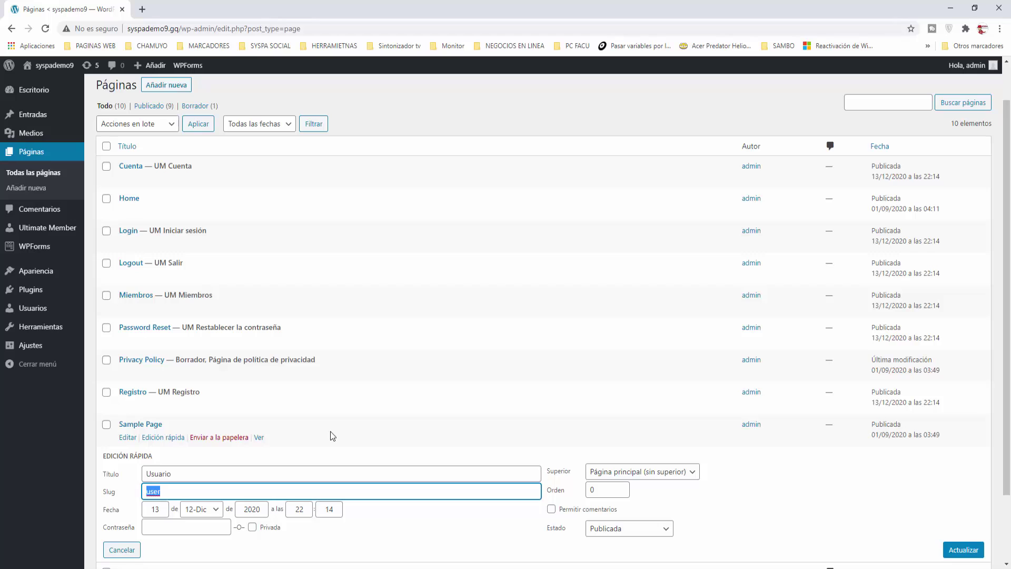
text(uario)
click(964, 549)
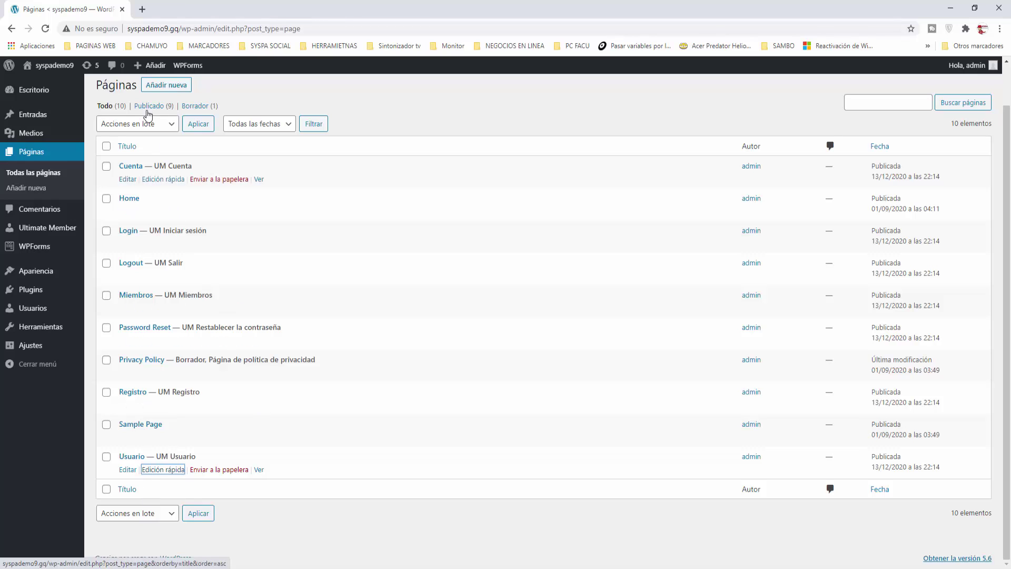
mouse_move(58, 231)
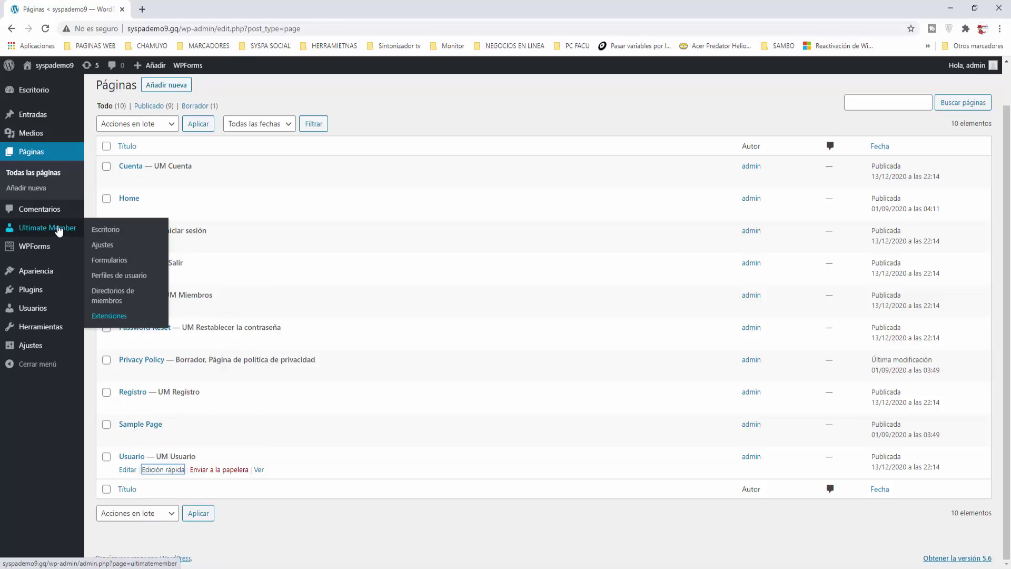
click(101, 246)
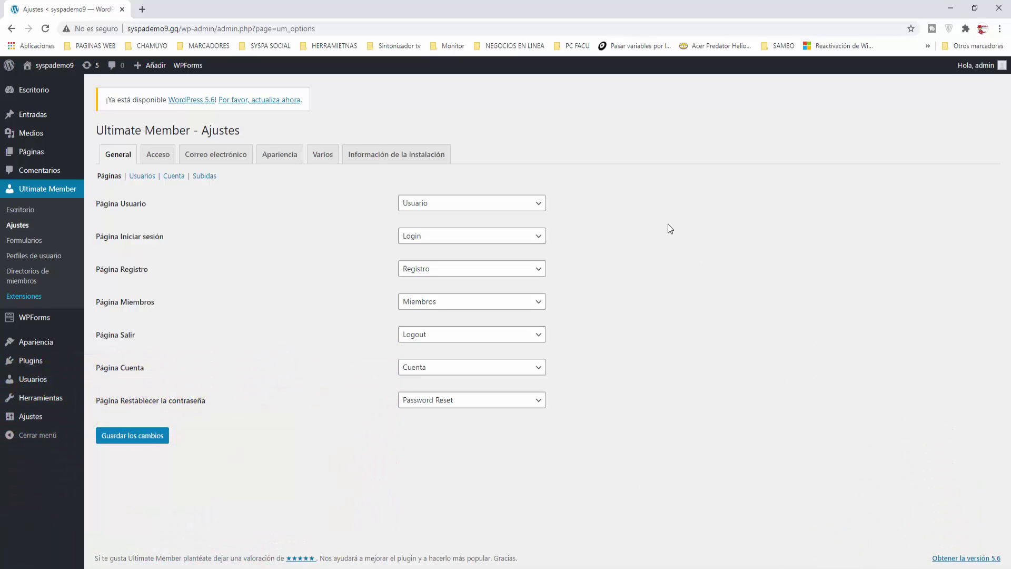
click(221, 157)
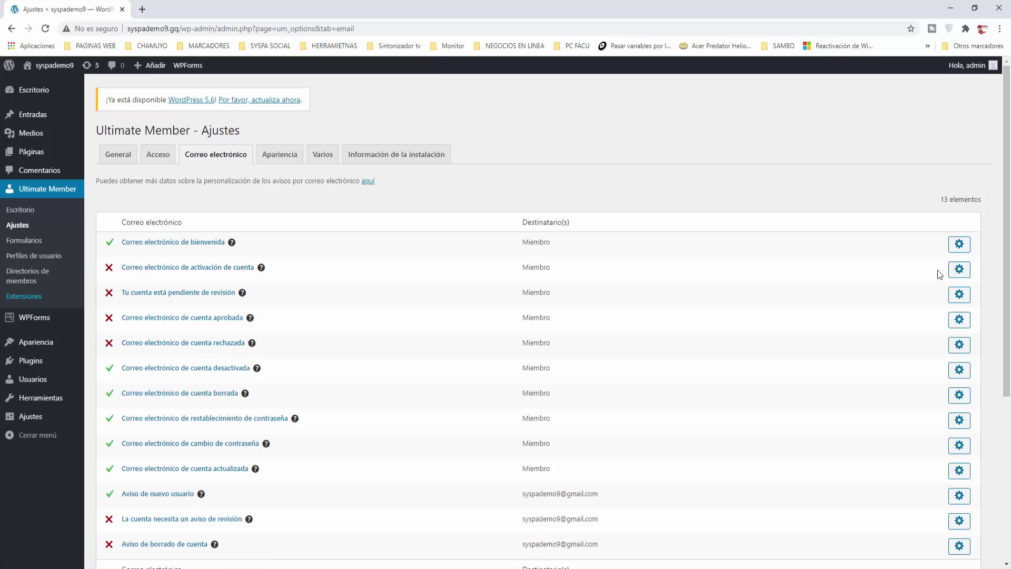
click(960, 271)
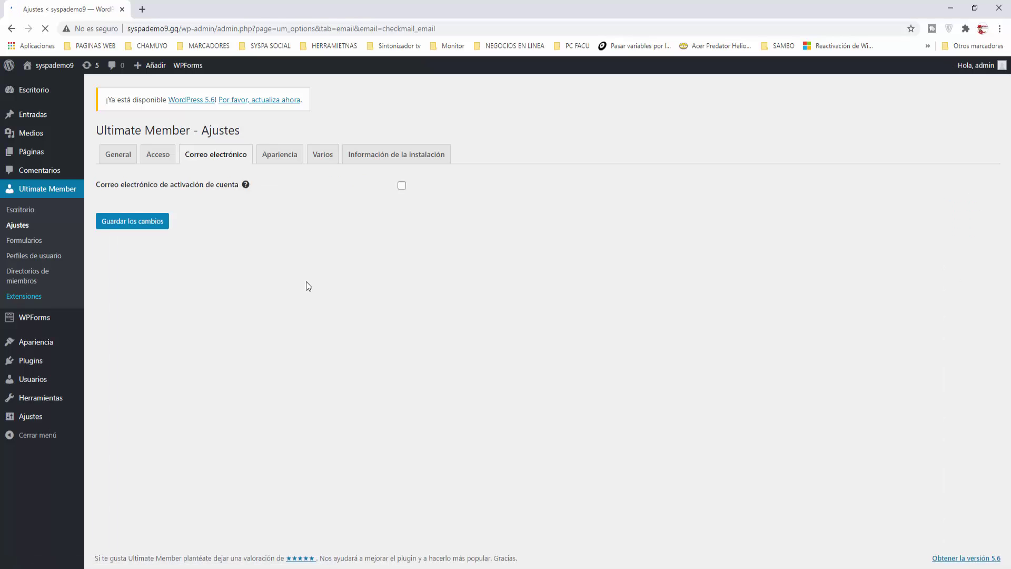
click(400, 187)
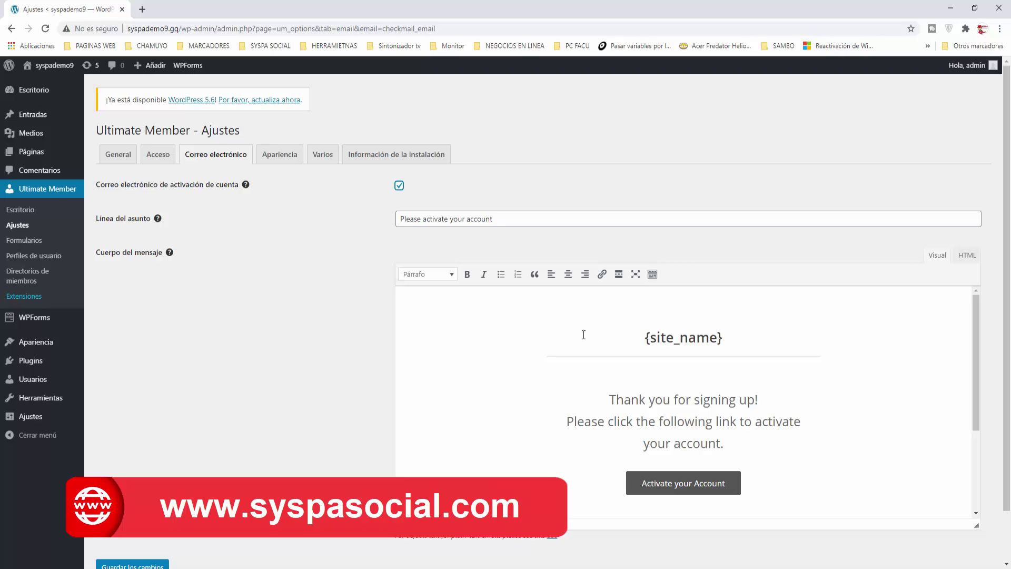
Set the activation email's subject line to "Por favor active su cuenta"
triple_click(495, 219)
text(Por)
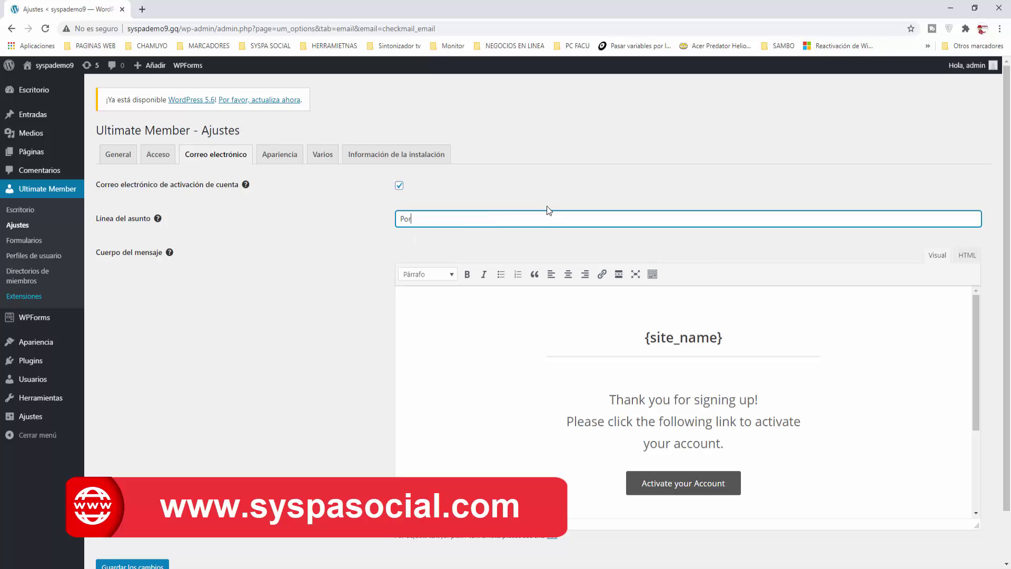
text( favor active)
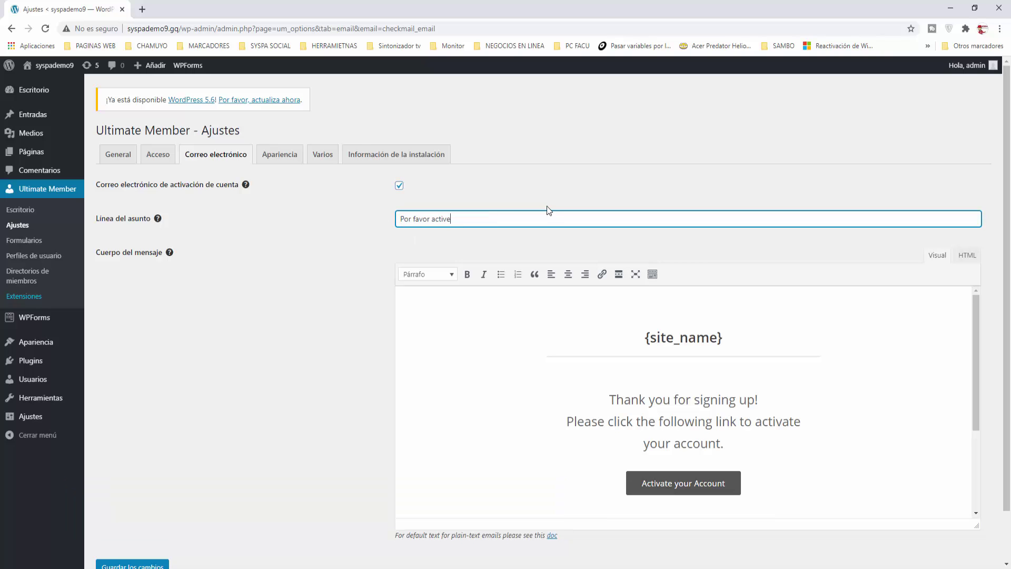
text( su cuenta)
Replace the thank-you line in the email's message body with "Gracias por registrarse!"
click(613, 400)
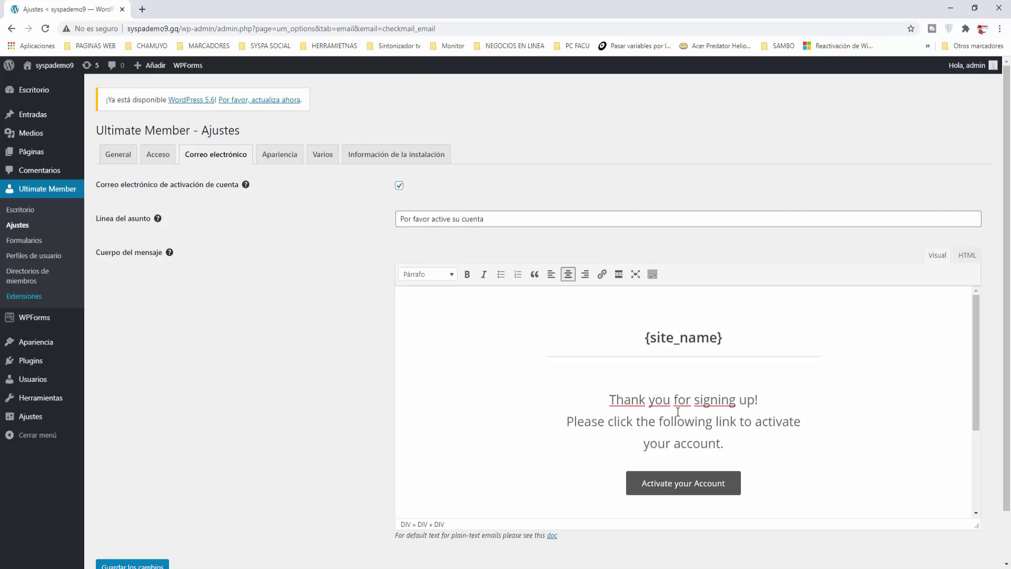
click(625, 421)
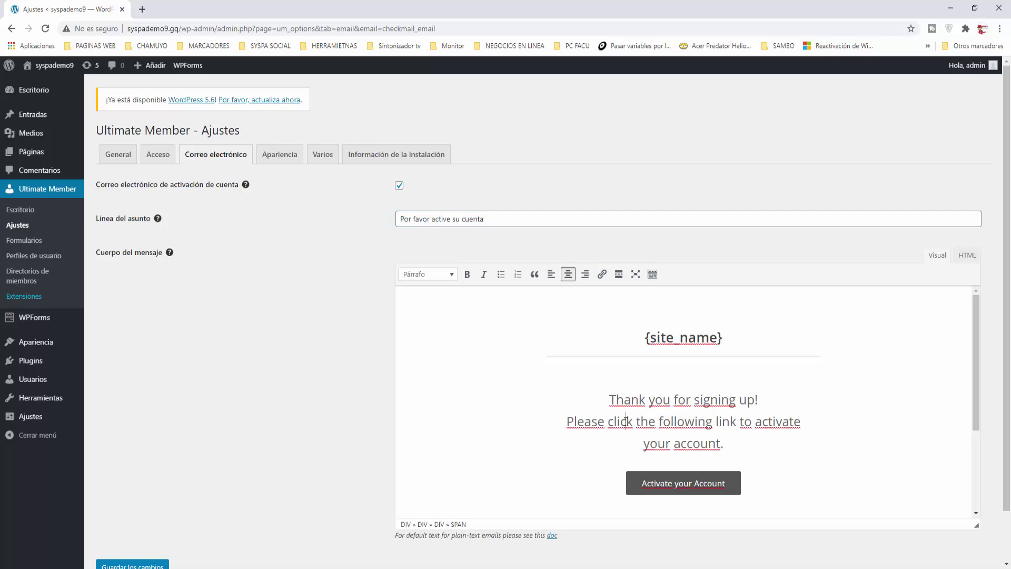
click(665, 444)
click(645, 399)
click(609, 399)
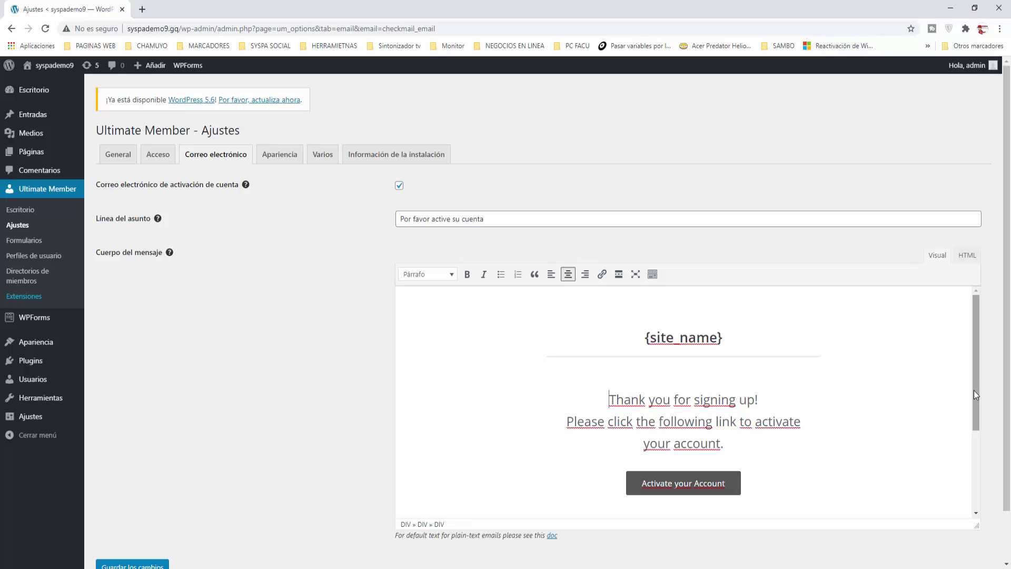
key(shift+Right)
key(shift+Right)
key(shift+Right)
key(shift+Right)
key(shift+Right)
key(shift+Right)
key(shift+Right)
key(shift+Right)
key(shift+Right)
key(shift+Right)
key(shift+Right)
key(shift+Right)
key(shift+Right)
key(shift+Right)
key(shift+Right)
key(shift+Right)
key(shift+Right)
key(shift+Right)
key(shift+Right)
key(shift+Right)
key(shift+Right)
key(shift+Right)
key(shift+Right)
key(shift+Right)
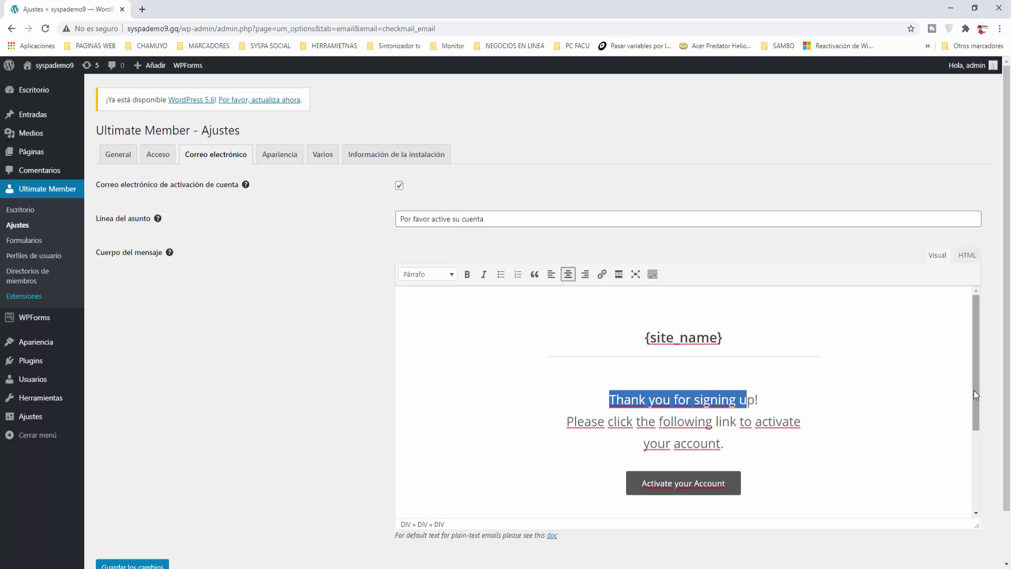
text(GRac)
key(BackSpace)
key(BackSpace)
key(BackSpace)
text(racias por r)
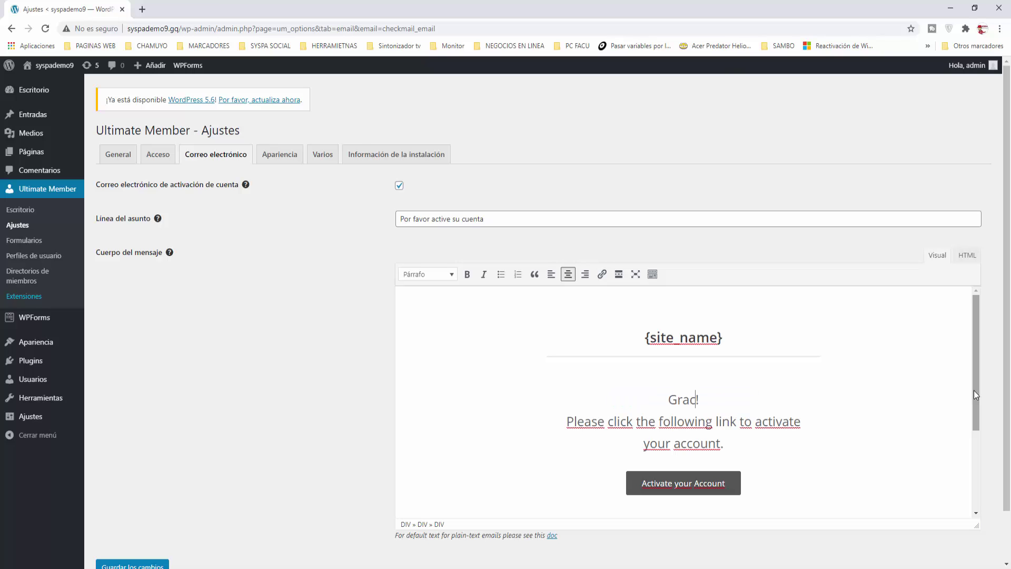
text(egistrarse)
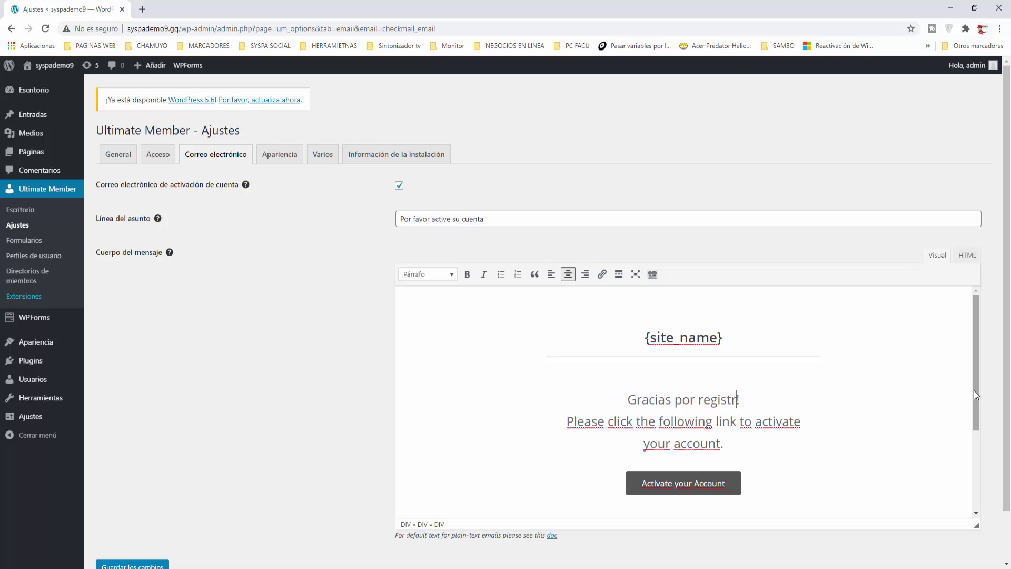
Replace the activation instruction in the message body with "Por favor active cuenta con el siguiente link."
click(573, 422)
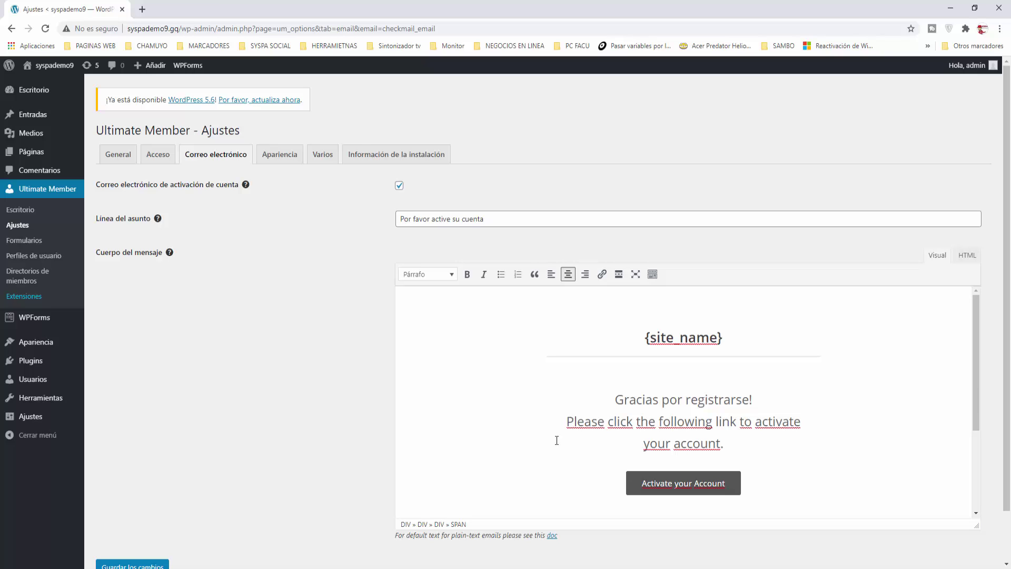
key(shift+End)
key(BackSpace)
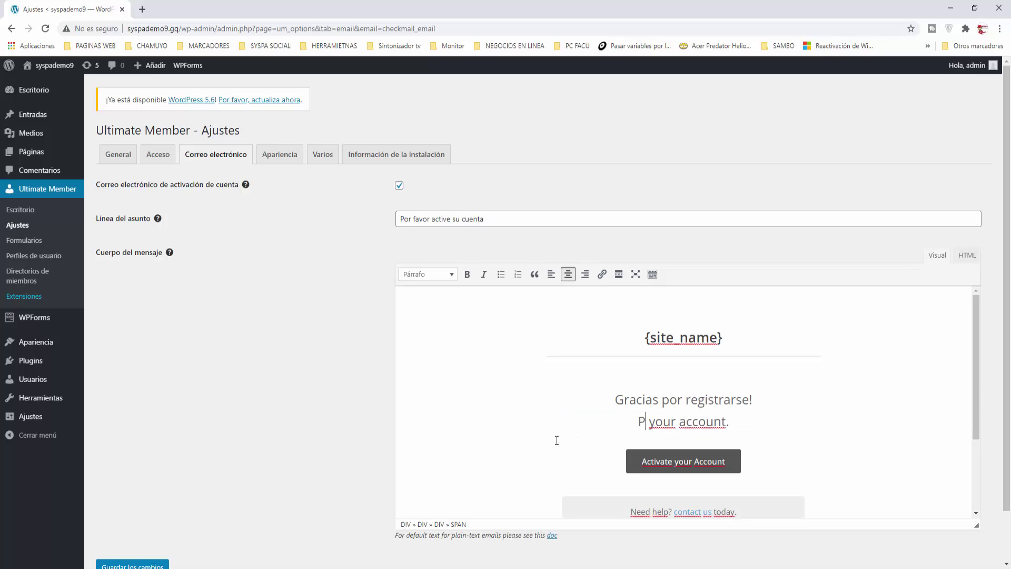
text(or favor active cuenta)
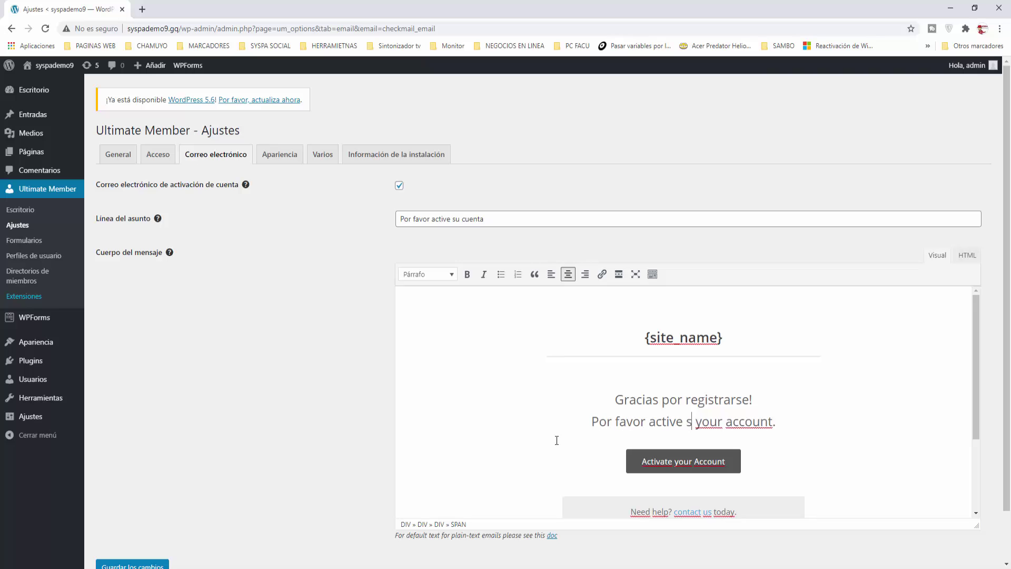
text( con el sigu)
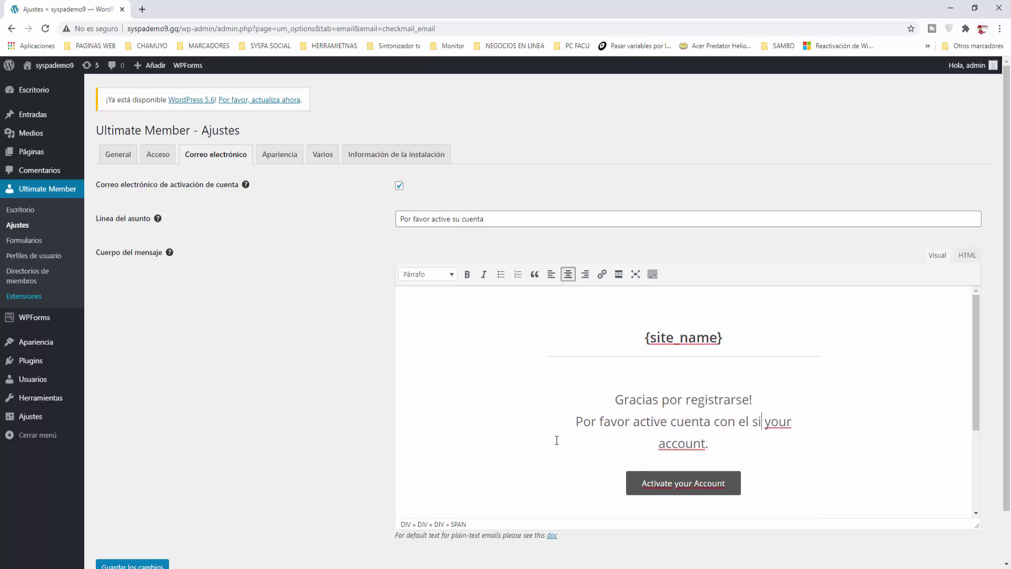
text(inte)
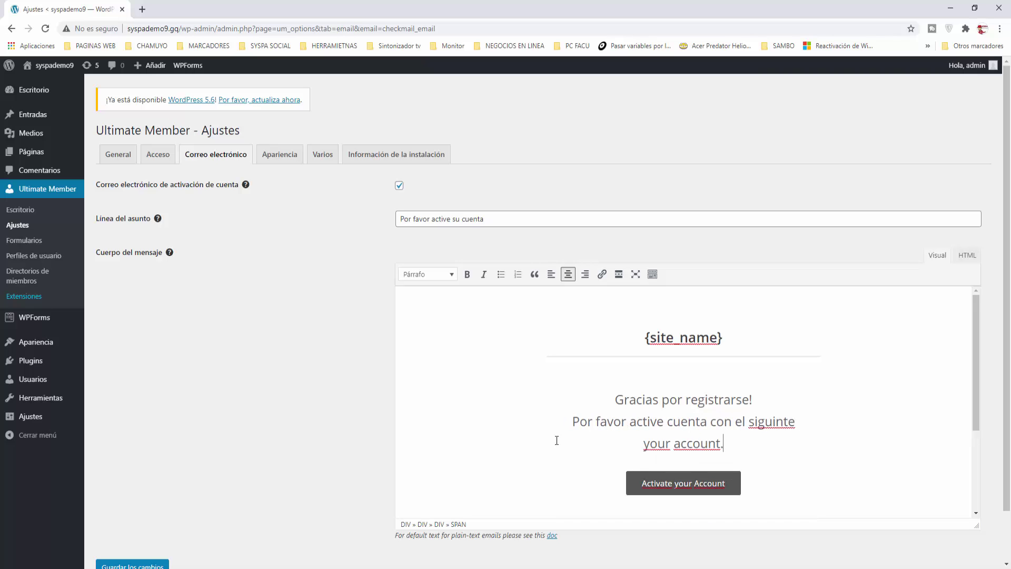
key(shift+Right)
key(shift+Right)
key(shift+Right)
key(shift+Right)
key(shift+Right)
key(shift+Right)
key(shift+Right)
key(shift+Right)
key(shift+Right)
key(shift+Right)
key(shift+Right)
key(shift+Right)
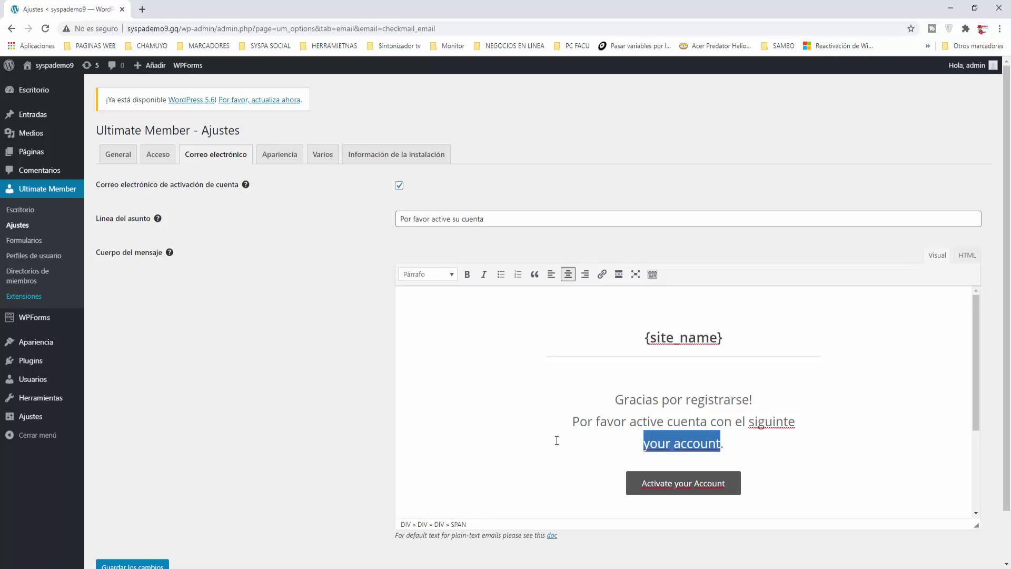
text(link.)
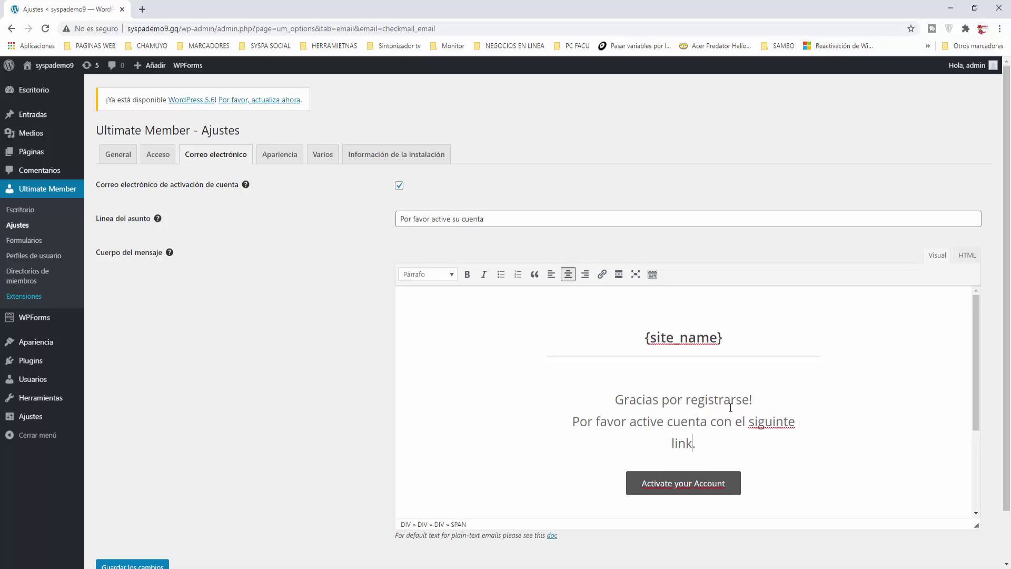
click(775, 424)
text(e)
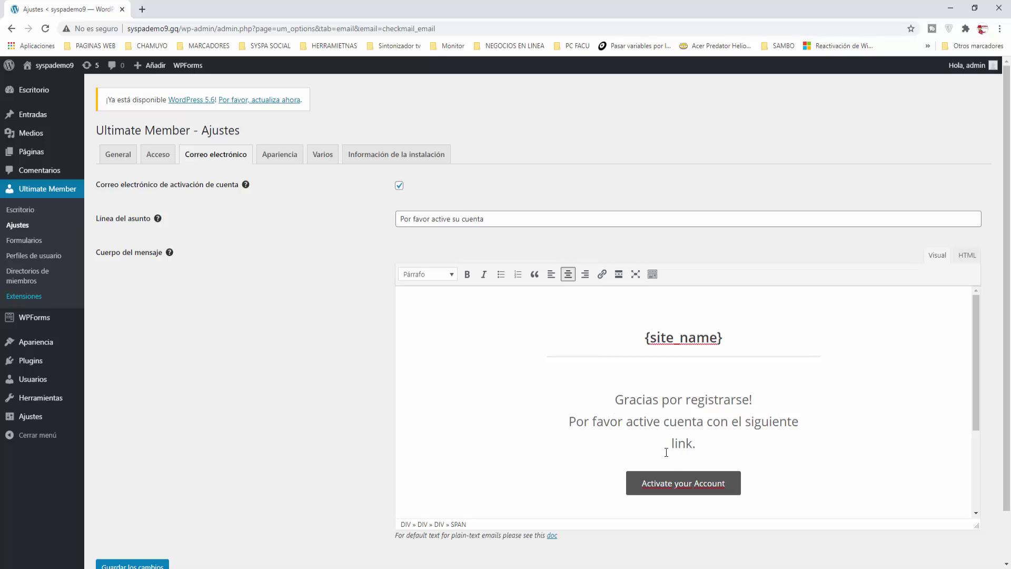
Open the activation button's link for editing and copy its {account_activation_link} placeholder
click(669, 484)
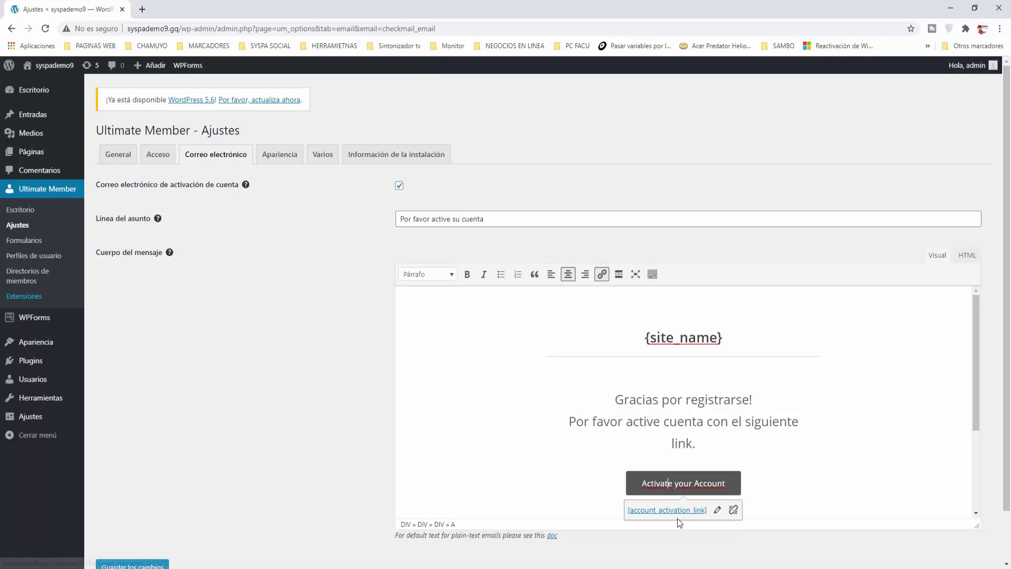
click(717, 510)
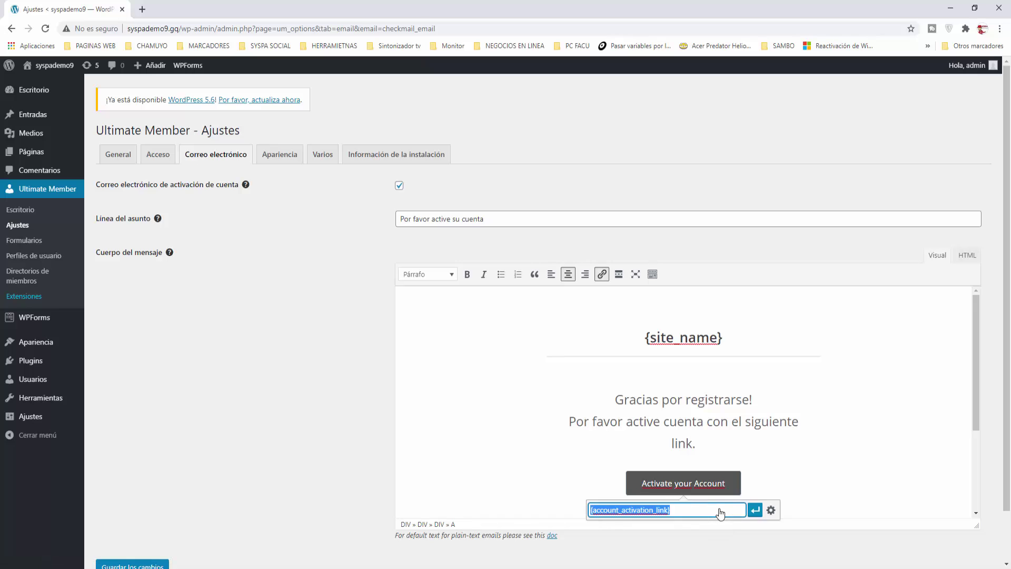
right_click(662, 510)
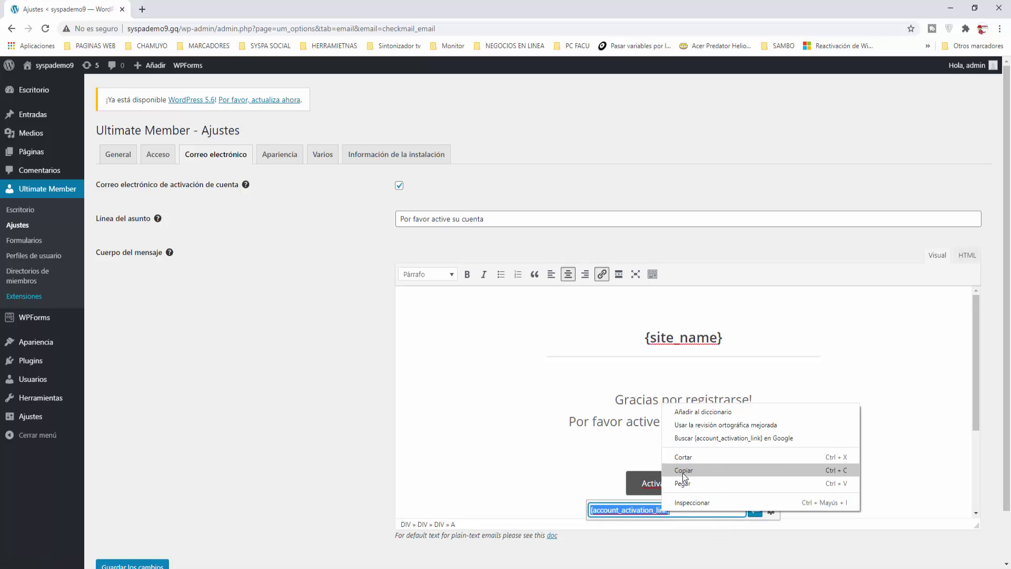
click(683, 470)
Replace the activation button's text with "Active su cuenta", keeping its link
click(816, 477)
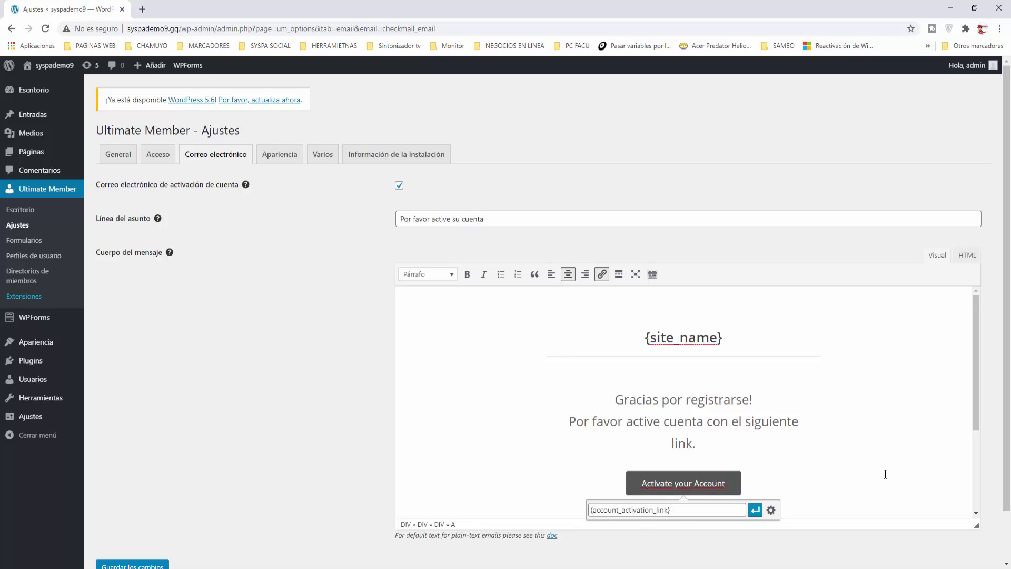
key(Delete)
key(Delete)
key(Delete)
key(Delete)
key(Delete)
key(Delete)
key(Delete)
key(Delete)
key(Delete)
key(Delete)
key(Delete)
key(Delete)
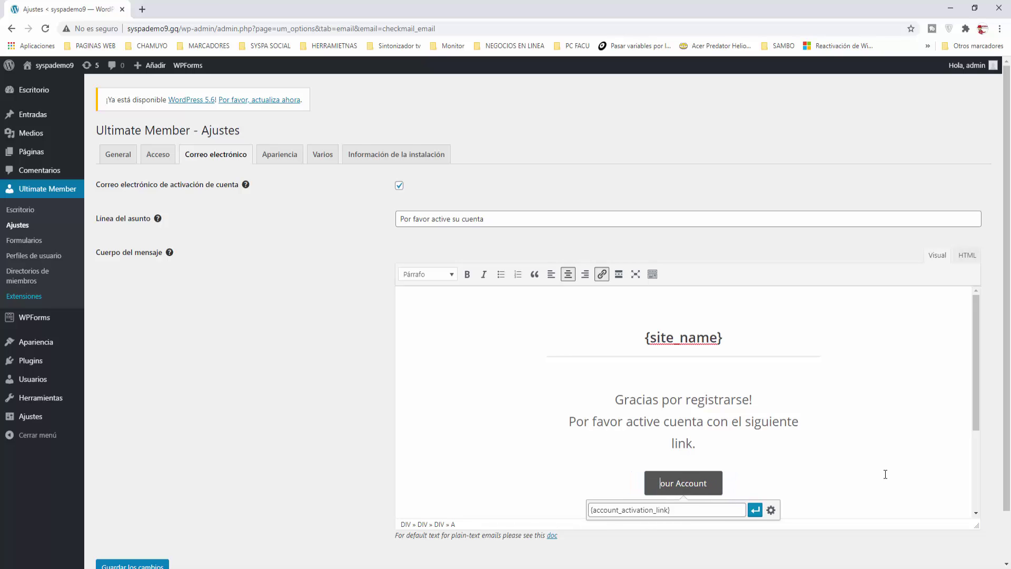
key(Delete)
text(Active su cuenta)
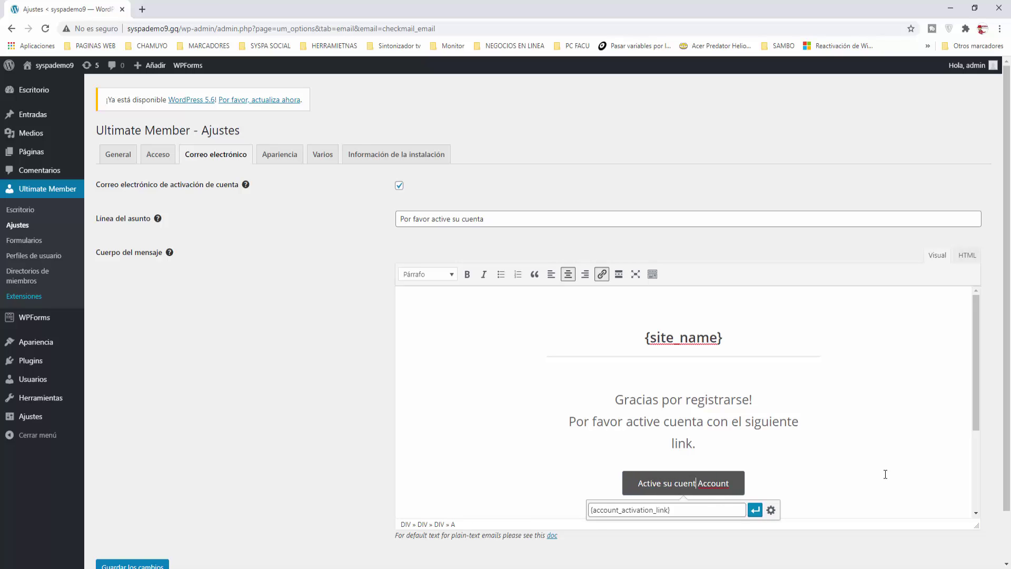
key(Delete)
key(Delete)
key(Delete)
key(Delete)
key(Delete)
key(Delete)
key(Delete)
key(Delete)
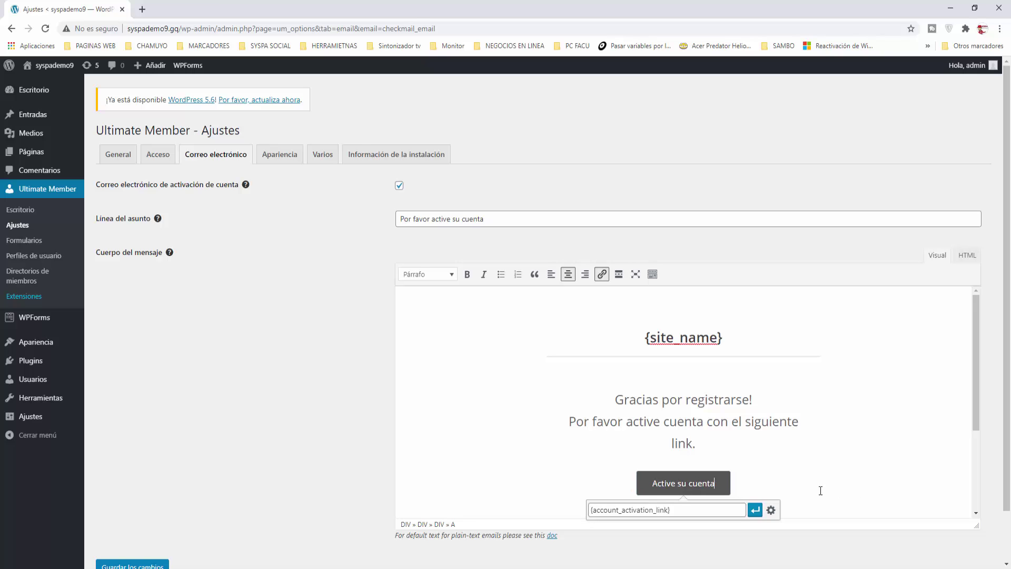
click(638, 442)
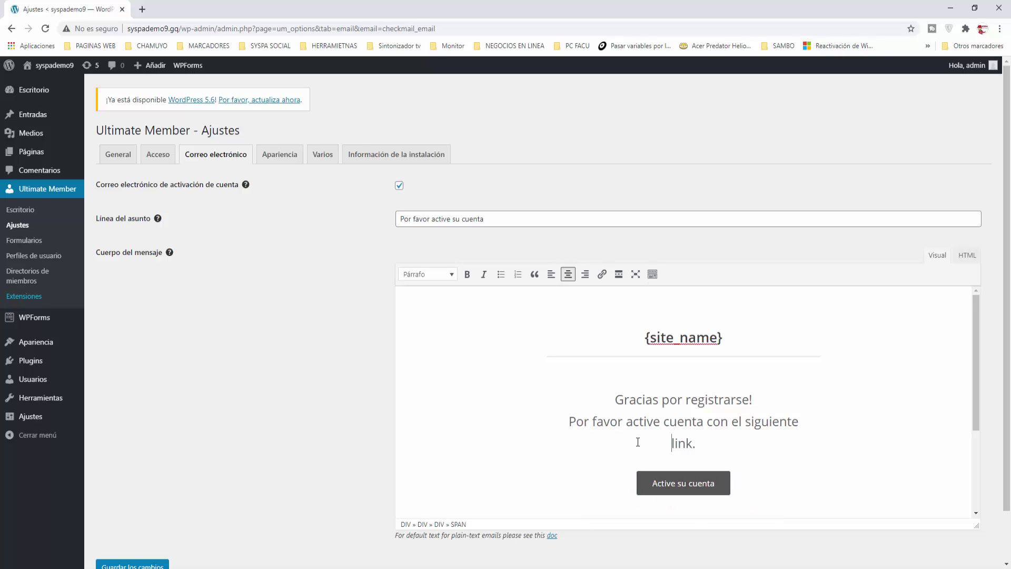
click(671, 488)
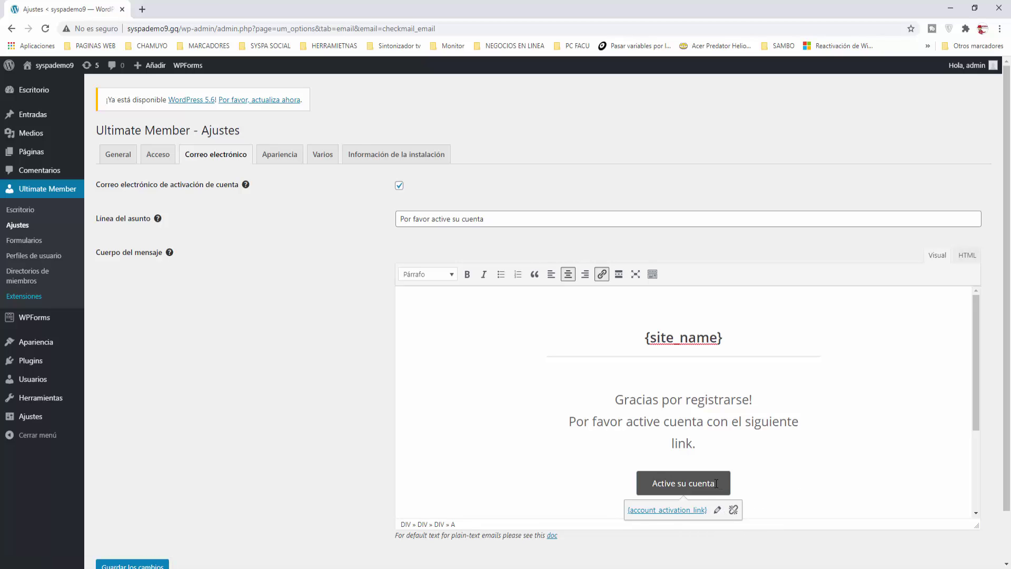
drag(673, 482, 722, 485)
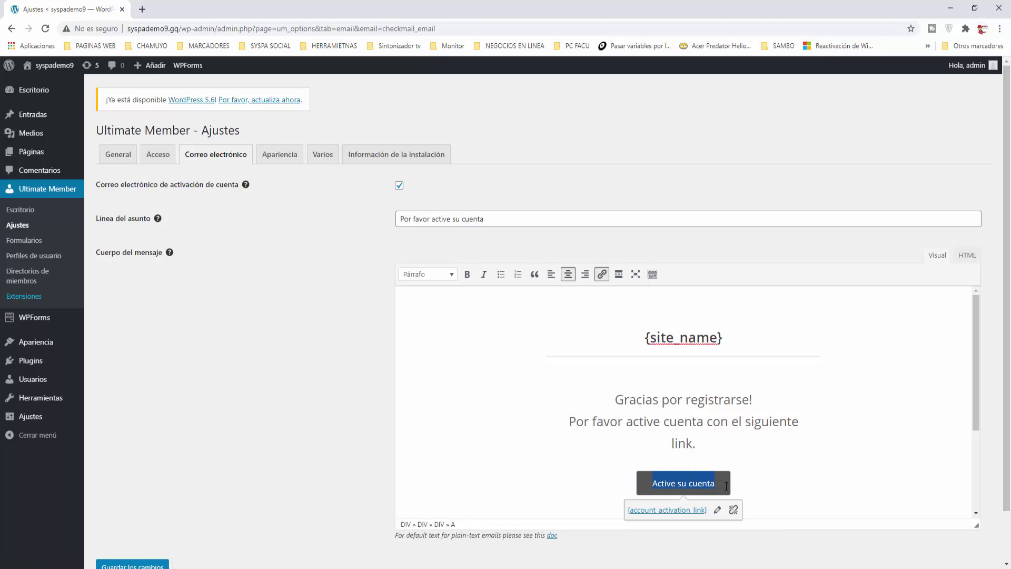
right_click(695, 487)
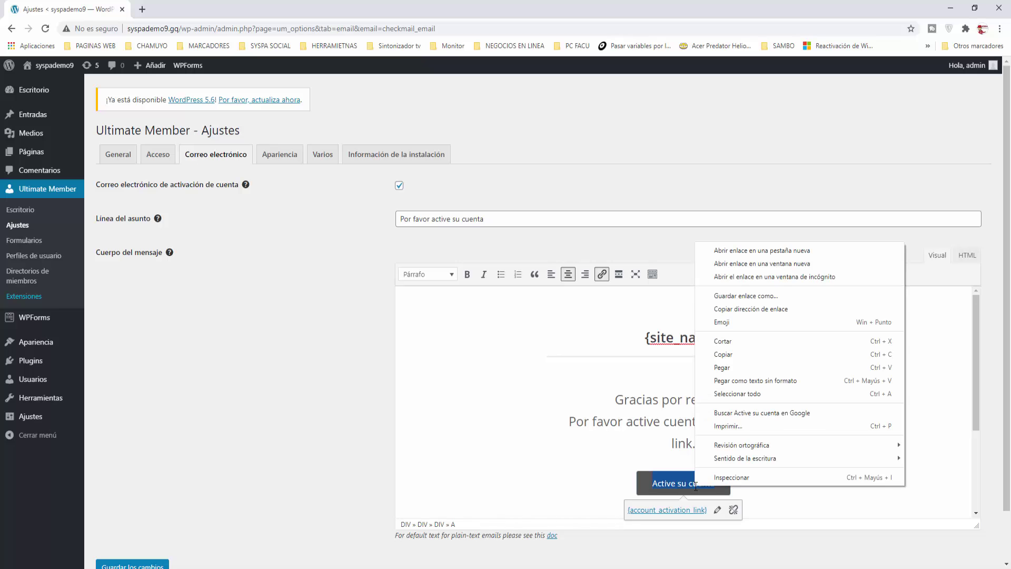
click(766, 506)
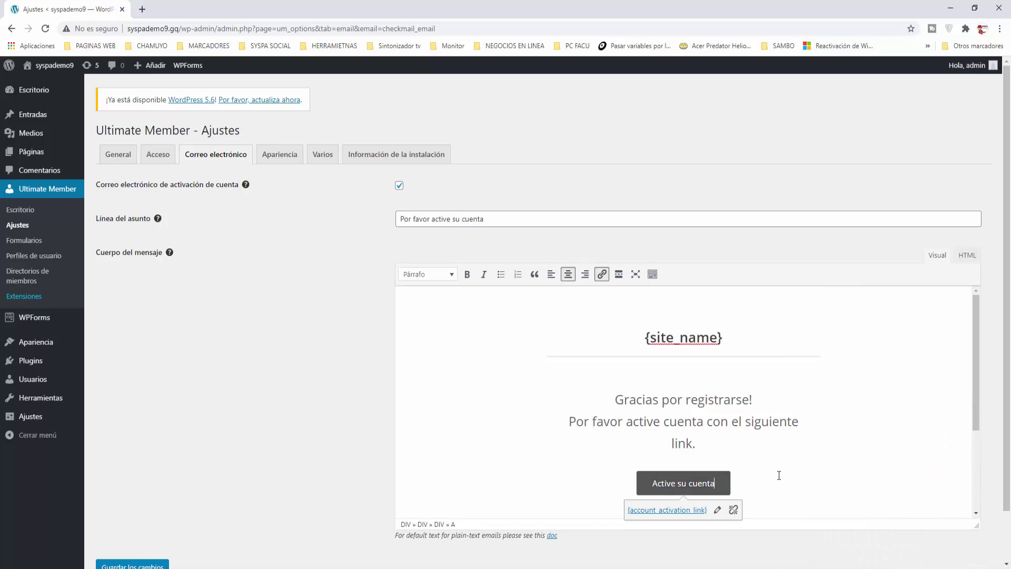
Replace "Need help" with "Necesita ayuda" in the help line below the activation button, keeping the question mark
scroll(779, 475, down, 1)
scroll(779, 476, down, 1)
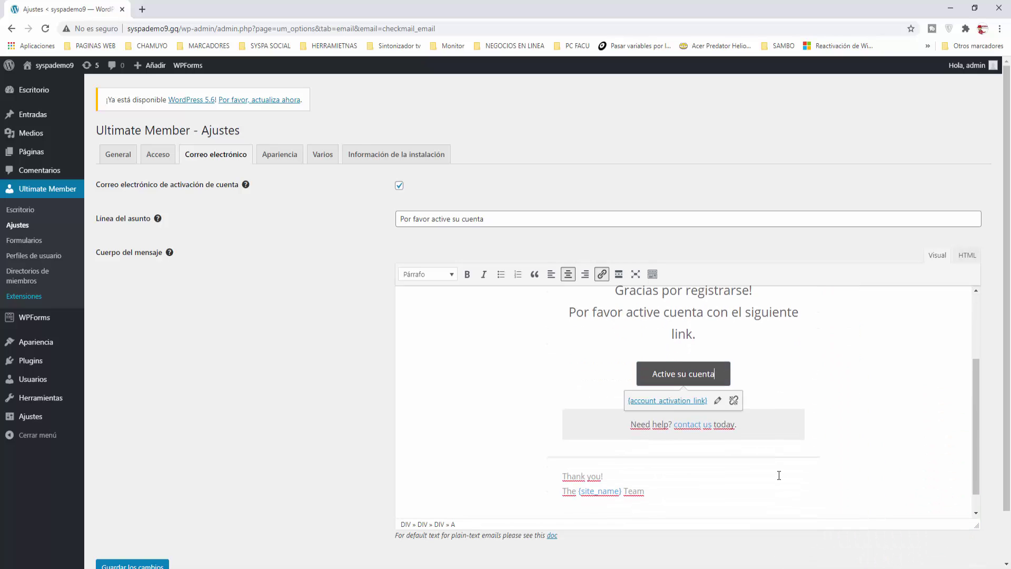
click(739, 471)
click(634, 425)
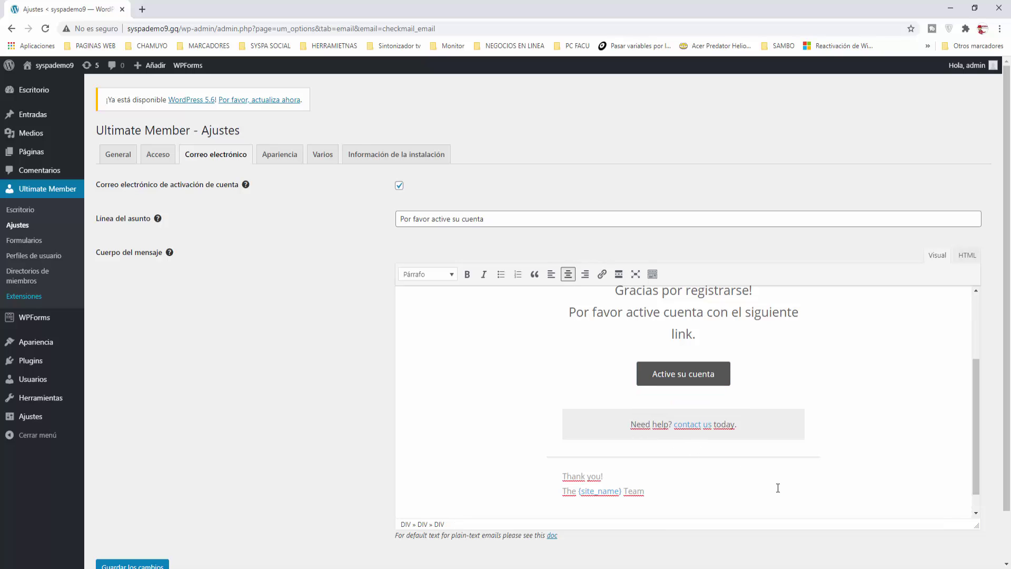
key(Delete)
key(Delete)
key(Delete)
key(Delete)
key(Delete)
key(Delete)
key(Delete)
key(Delete)
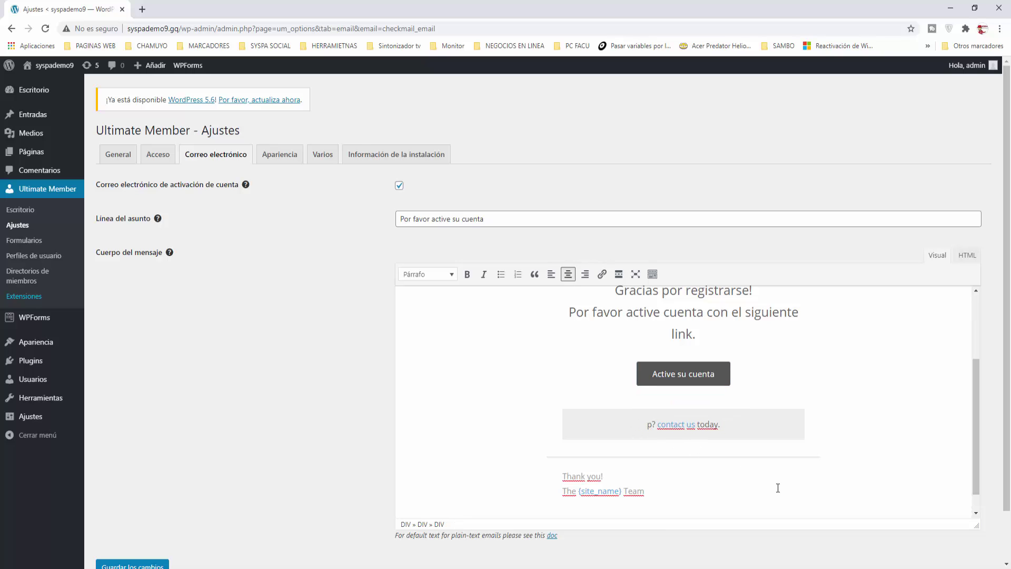
key(Delete)
text(Necesita ayuda)
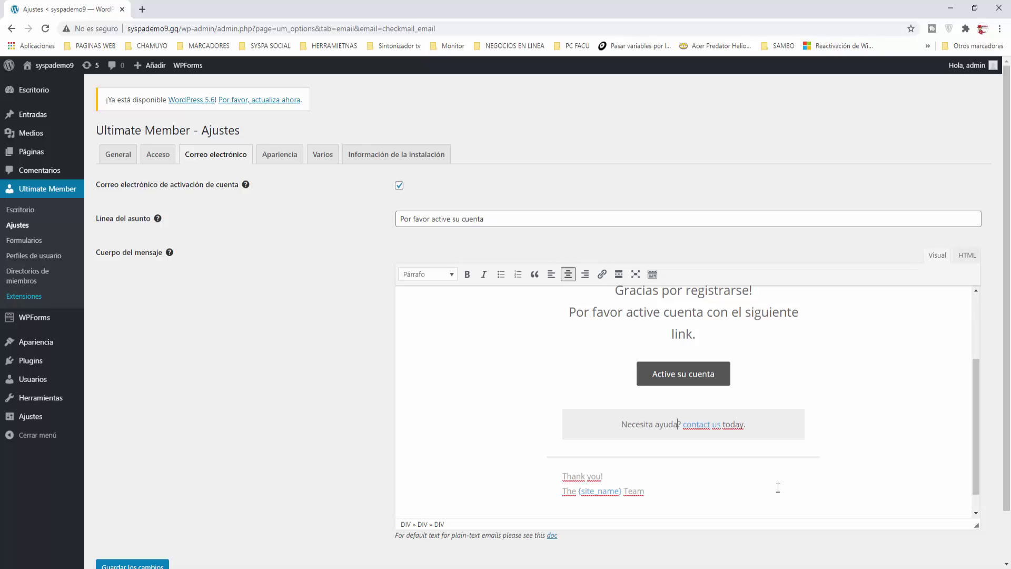
Delete the word "today" after the "contact us" link, keeping the final period
key(Right)
key(Right)
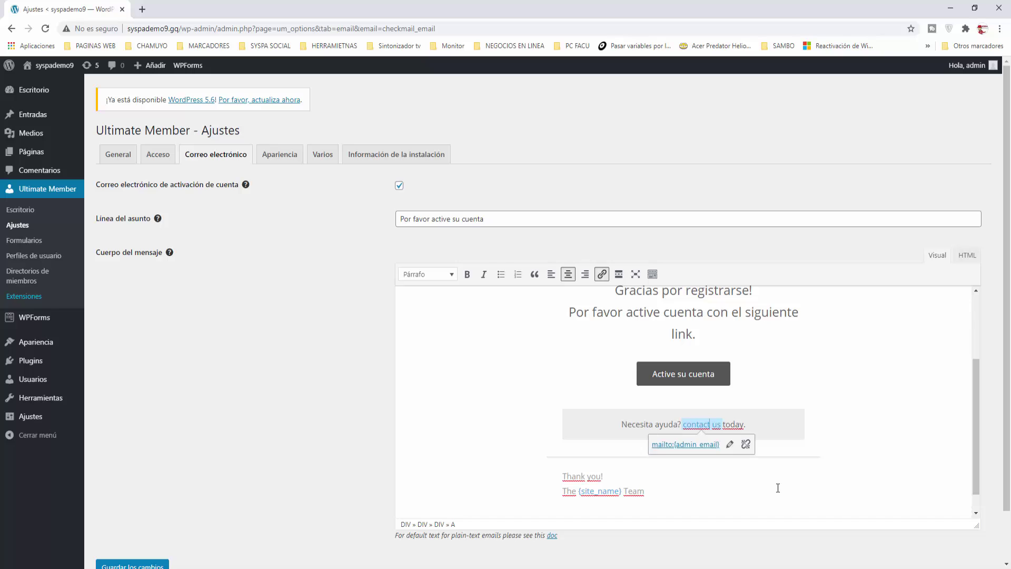
key(Right)
key(Right)
key(Right)
key(Right)
key(Delete)
key(Delete)
key(Delete)
key(Delete)
key(Delete)
key(Delete)
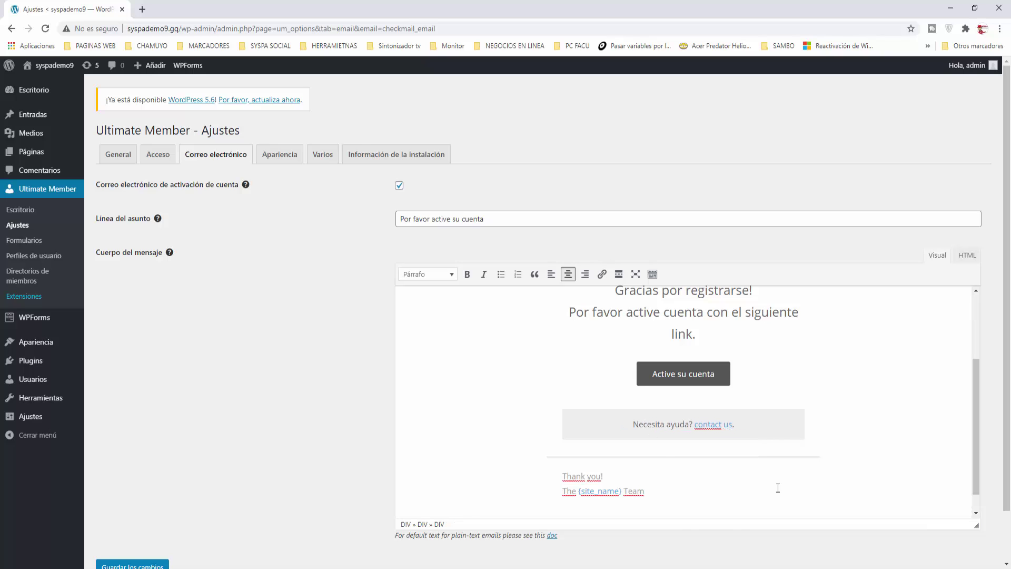
Open the "contact us" link's address for editing and copy its mailto:{admin_email} value without changing it
key(Left)
key(Left)
key(Left)
key(Left)
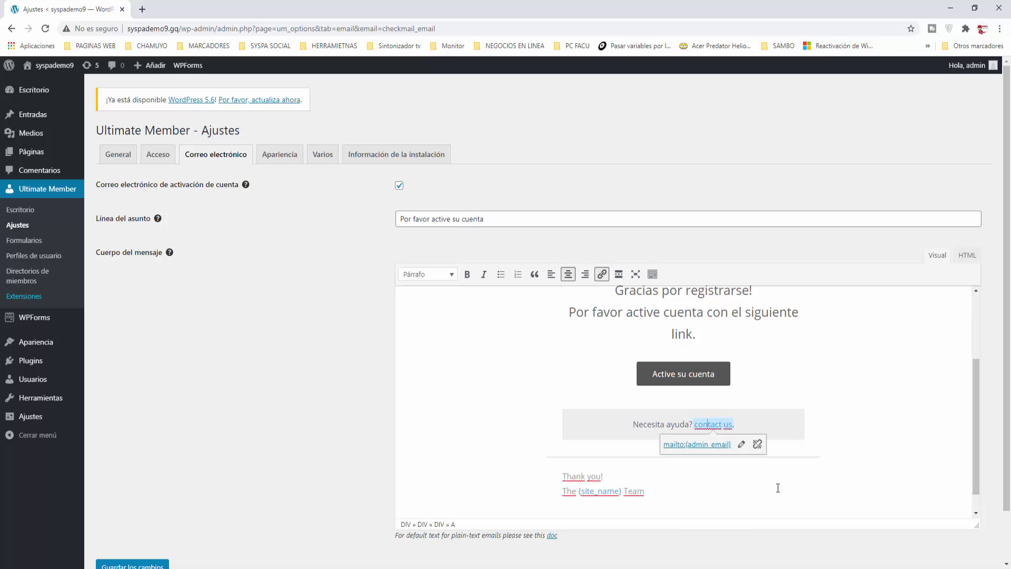
click(741, 445)
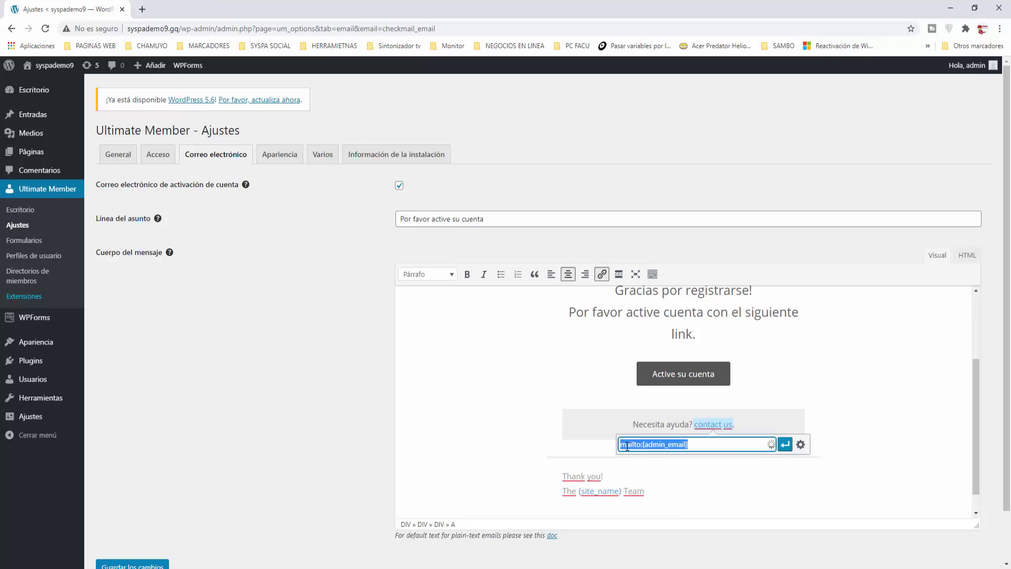
right_click(648, 447)
click(672, 326)
click(777, 420)
click(699, 428)
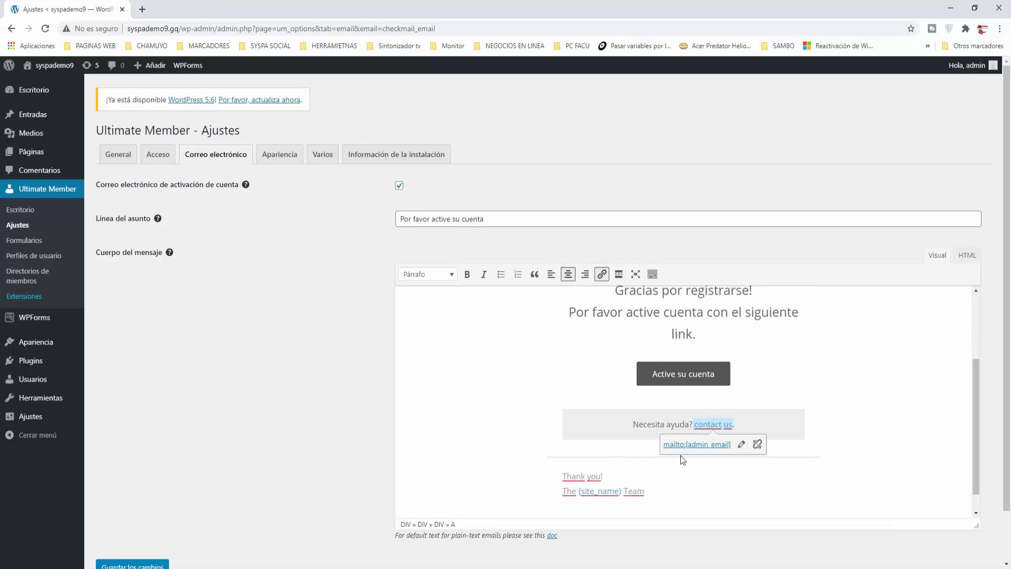
Replace the "contact us" link text with "Contactenos", keeping its mail link
key(BackSpace)
key(BackSpace)
key(ctrl+shift+Right)
key(ctrl+shift+Right)
text(Contact)
text(enos)
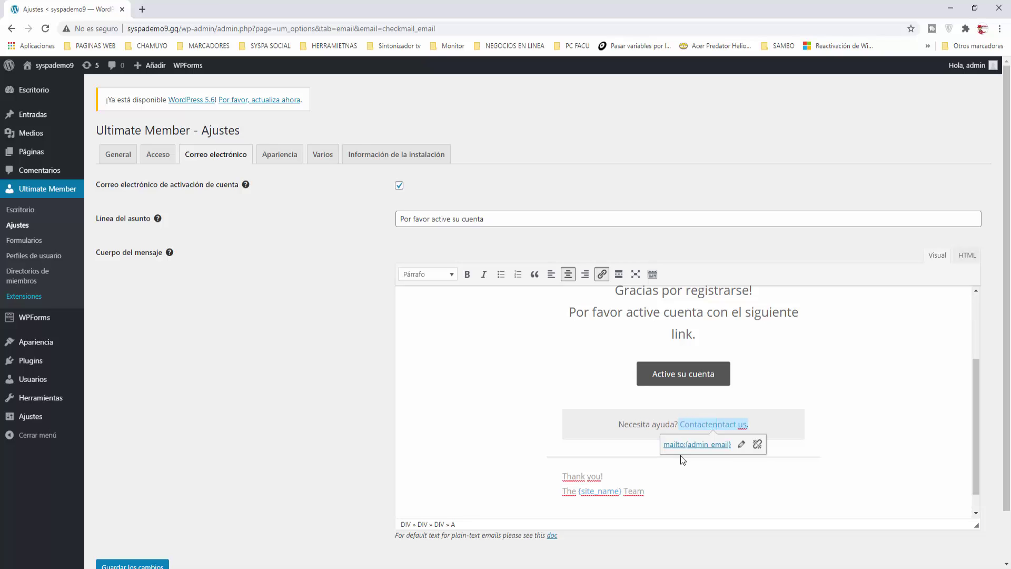
key(Delete)
key(Delete)
key(Delete)
key(Delete)
key(Delete)
key(Delete)
key(Delete)
key(Delete)
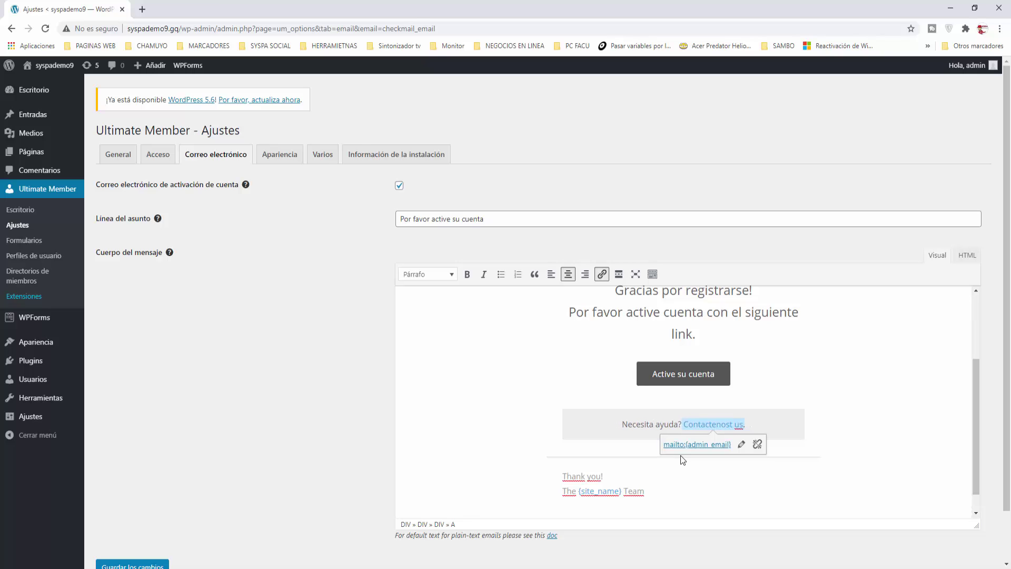
click(784, 442)
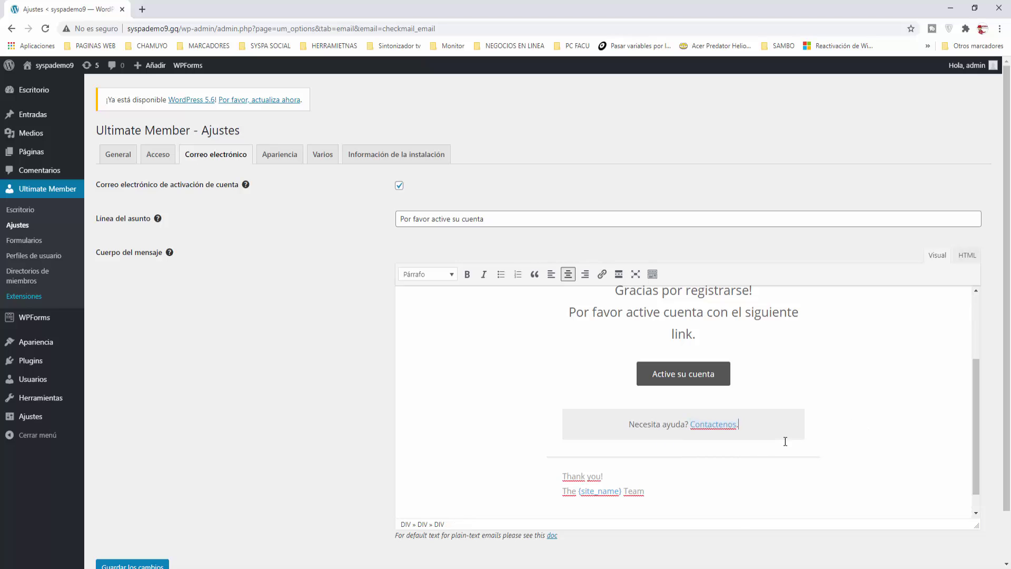
Correct the spelling of the contact link text to "Contáctenos" using the spelling suggestion
click(707, 421)
right_click(706, 421)
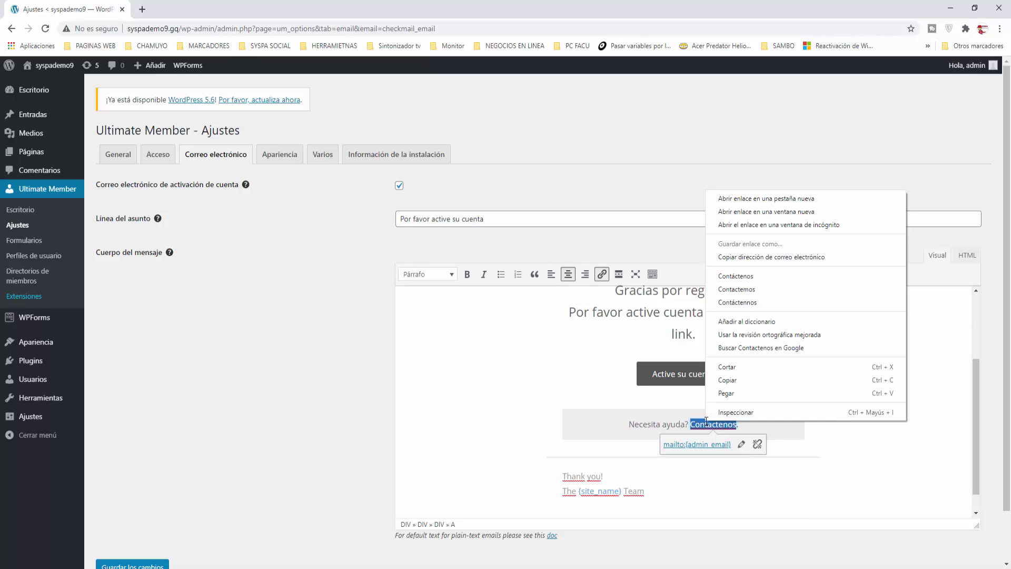
click(753, 275)
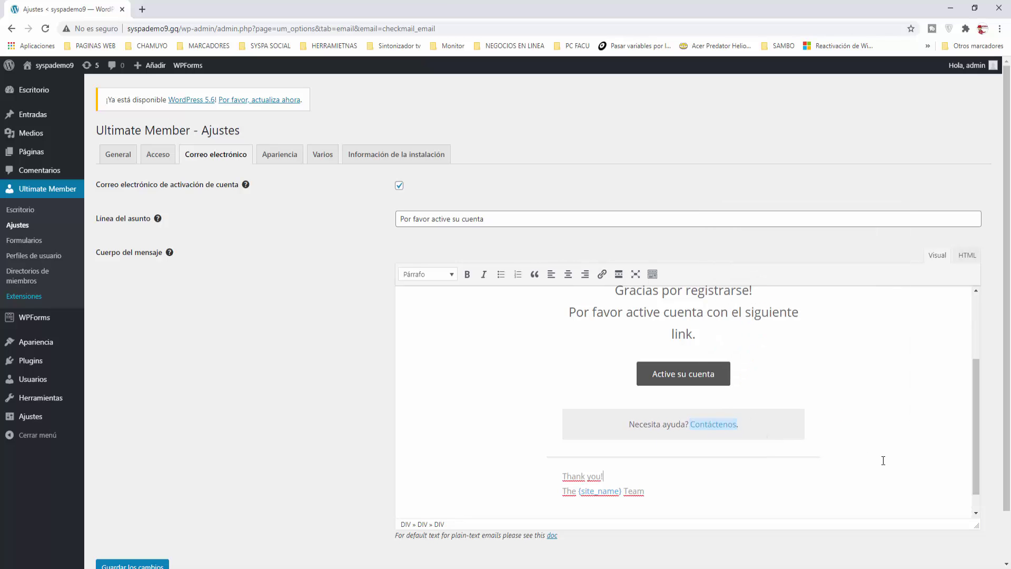
Replace the closing "Thank you" in the email's footer with "Muchas gracias", keeping the exclamation mark
click(566, 479)
key(Delete)
key(Delete)
key(Delete)
key(Delete)
key(Delete)
key(Delete)
key(Delete)
key(Delete)
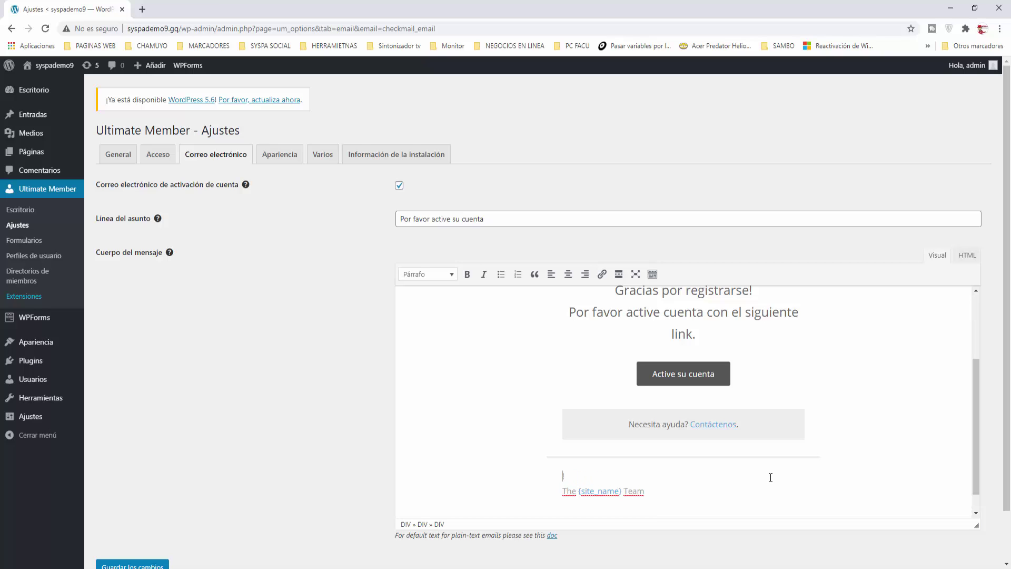
text(Muchas gracias)
Reword the team signature in the email's footer as "El equpo de {site_name}", removing "The" and "Team"
click(566, 492)
text(El )
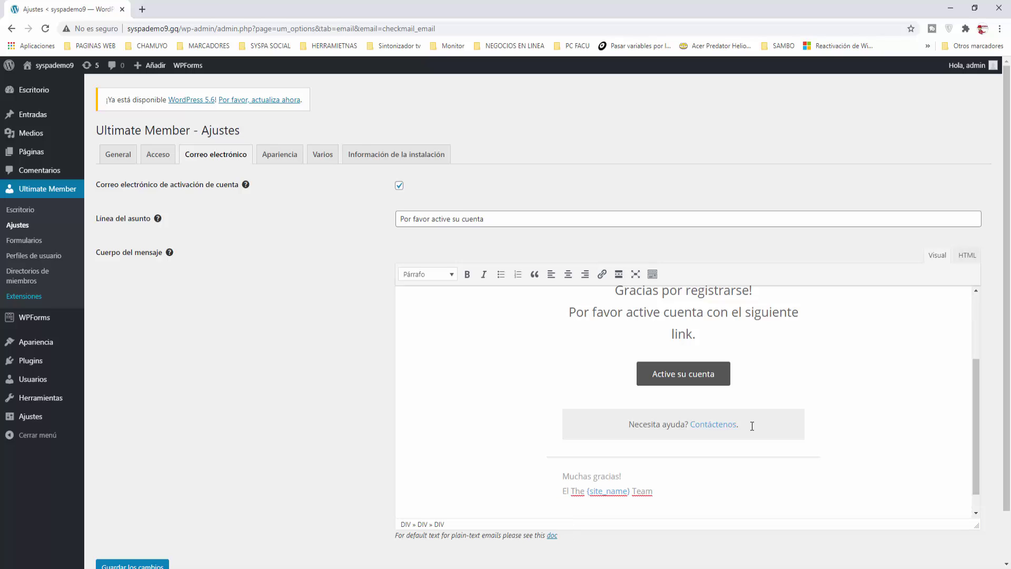
text(equpo de)
key(Delete)
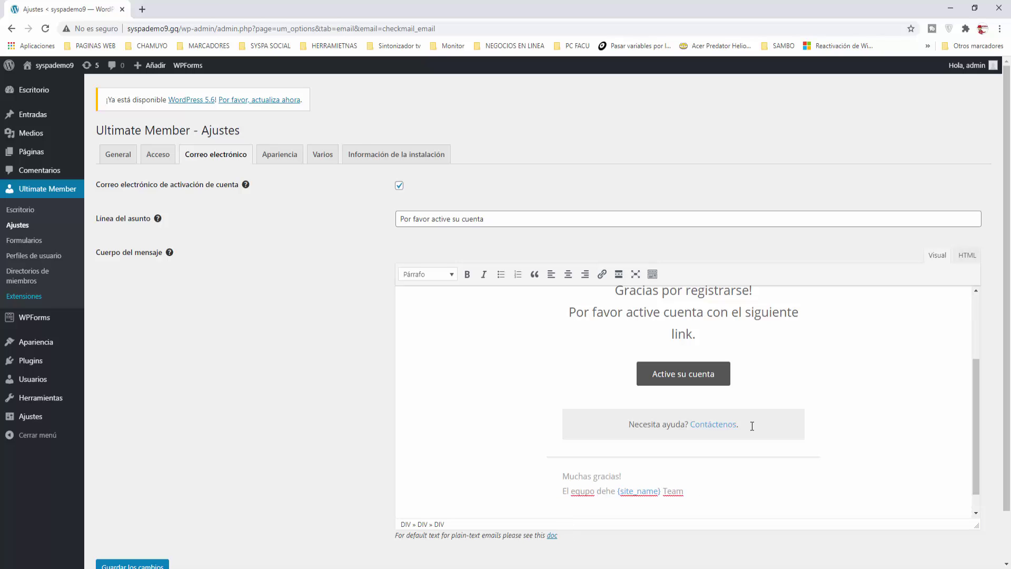
key(Delete)
key(Delete)
key(End)
key(BackSpace)
Correct "equpo" to "equipo" in the email's signature line and save the activation email's settings
scroll(684, 433, up, 2)
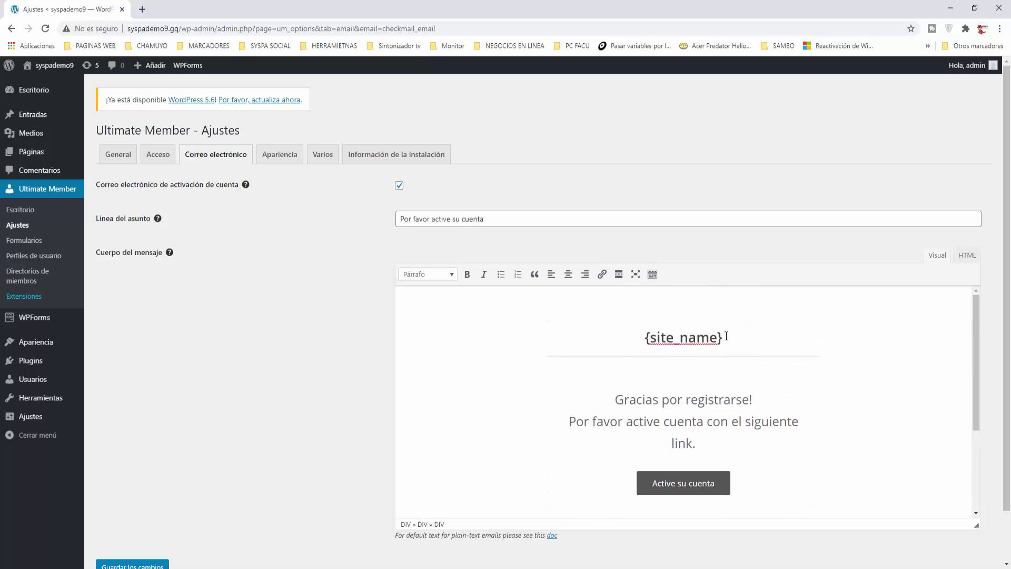
scroll(727, 336, down, 3)
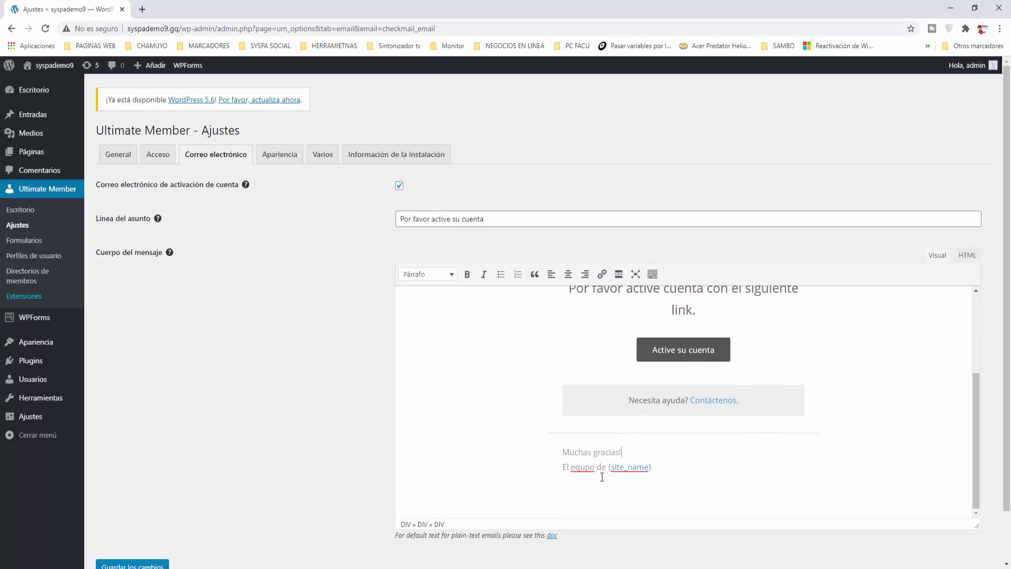
right_click(586, 468)
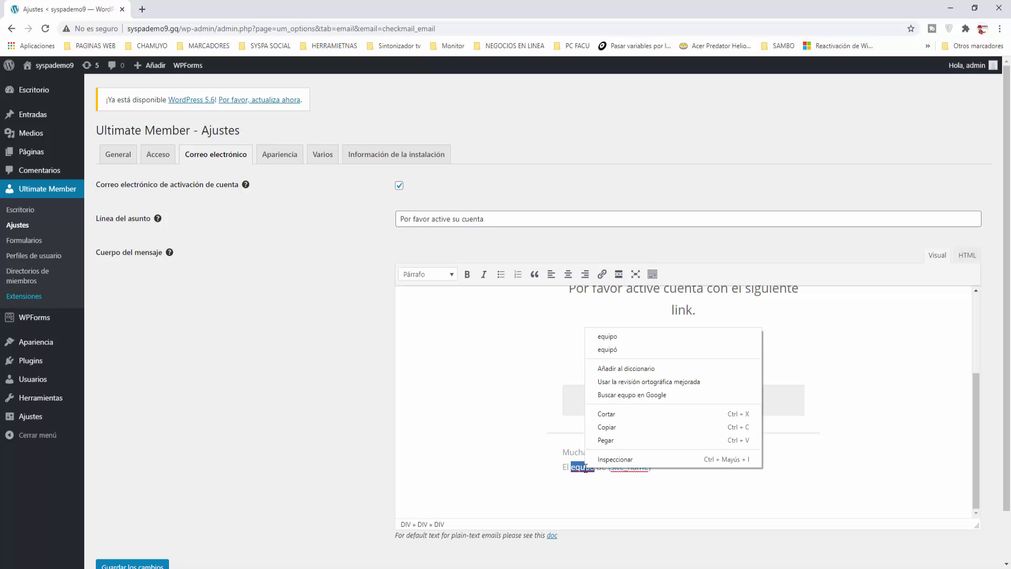
click(616, 337)
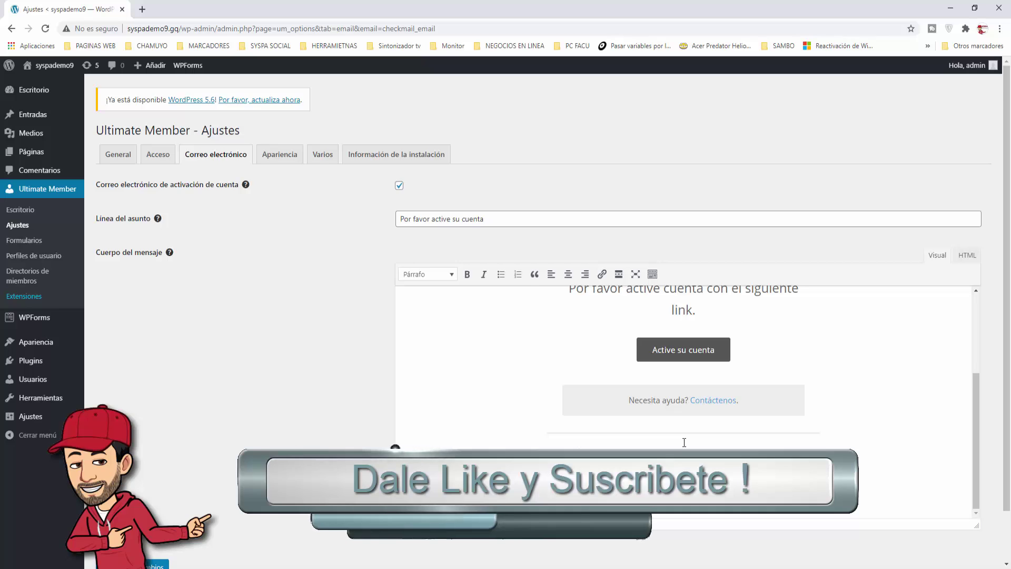
scroll(684, 442, down, 1)
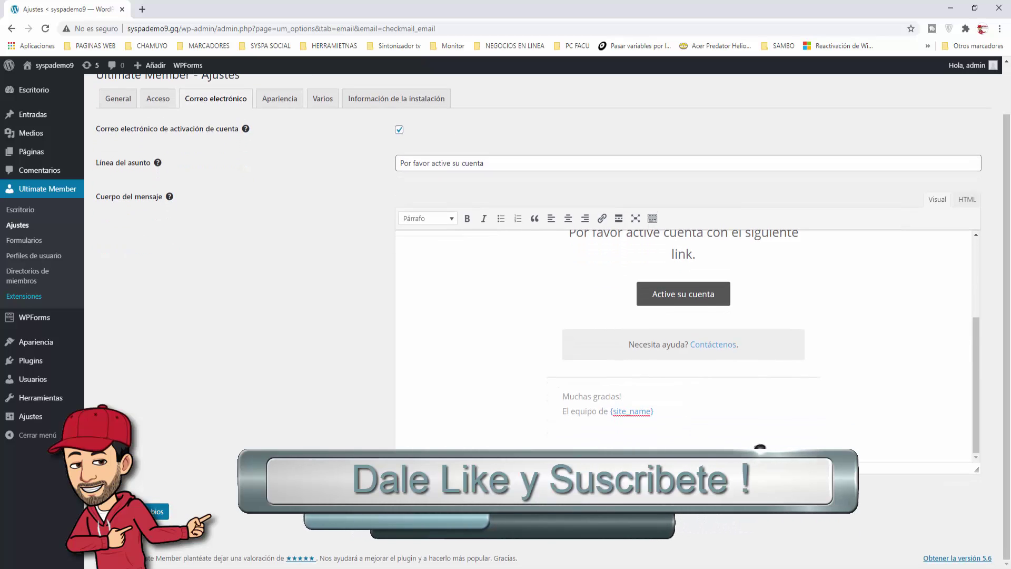
click(158, 511)
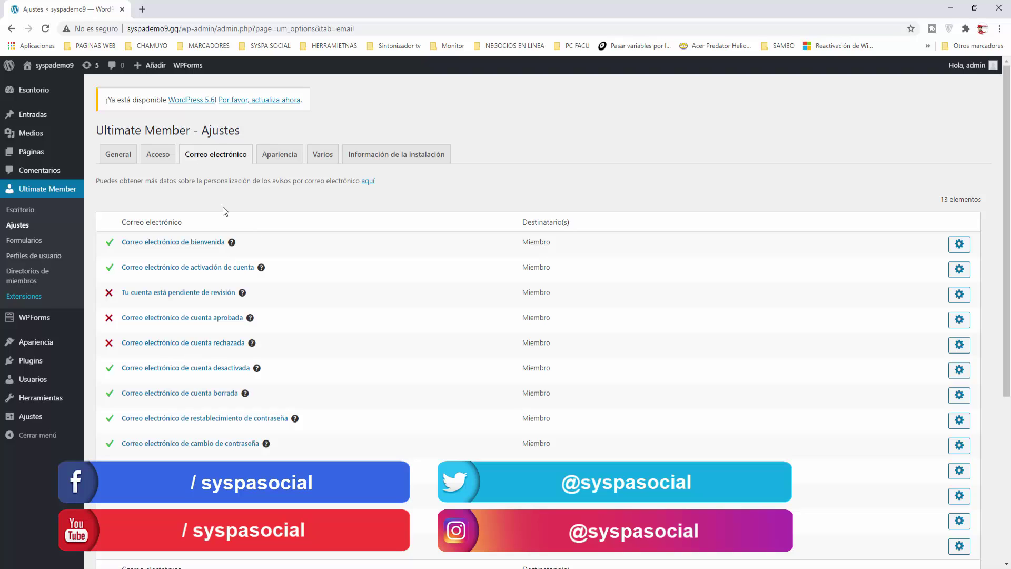
Go to Ultimate Member's forms and open the Default Login form for editing in a new browser tab
click(29, 241)
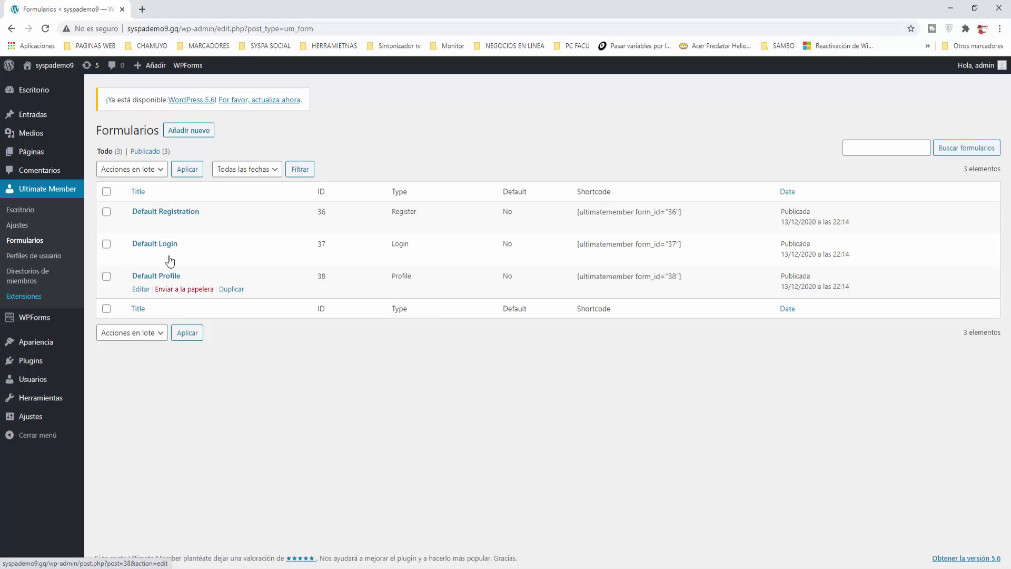
right_click(141, 257)
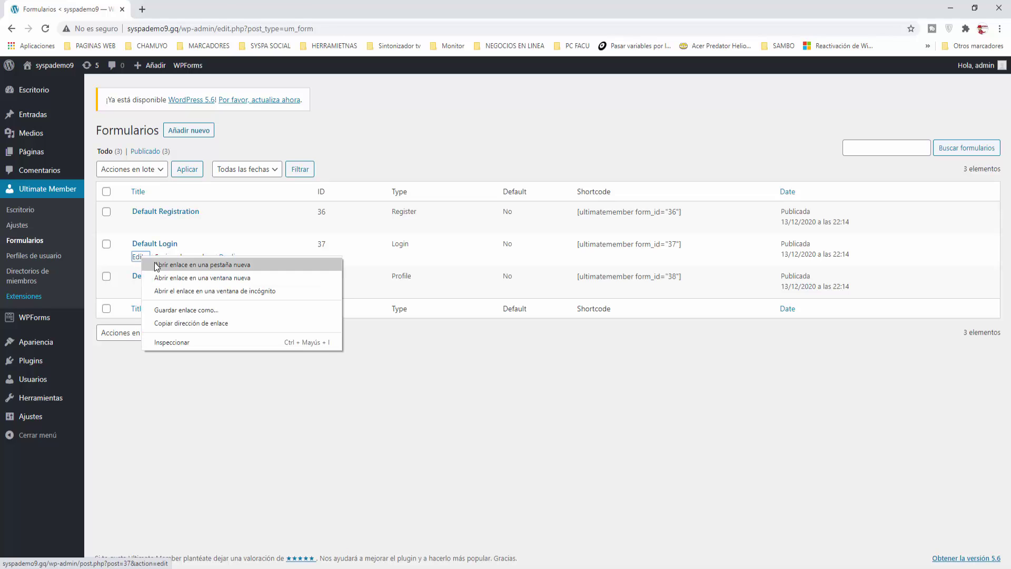
click(158, 265)
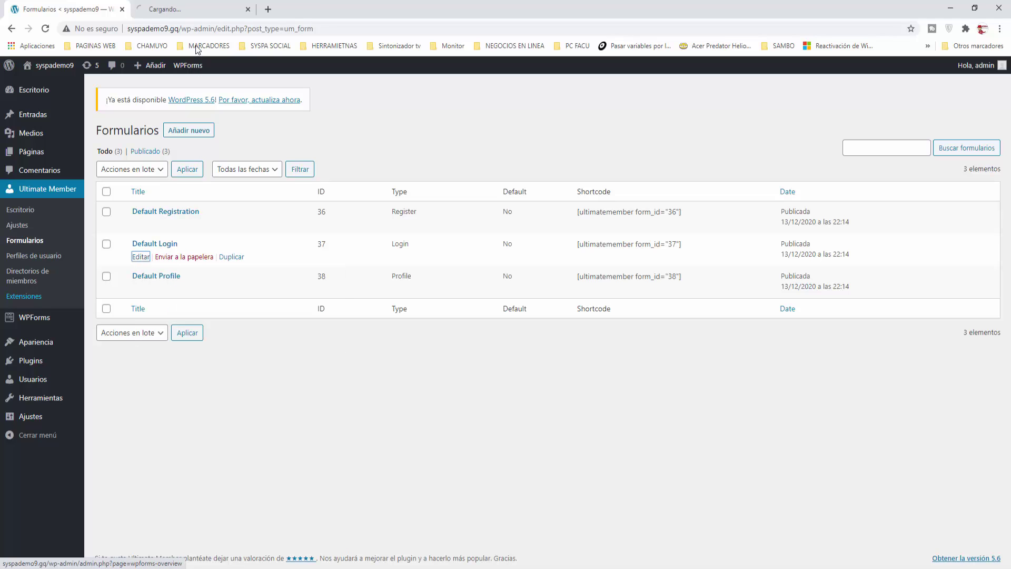
click(179, 9)
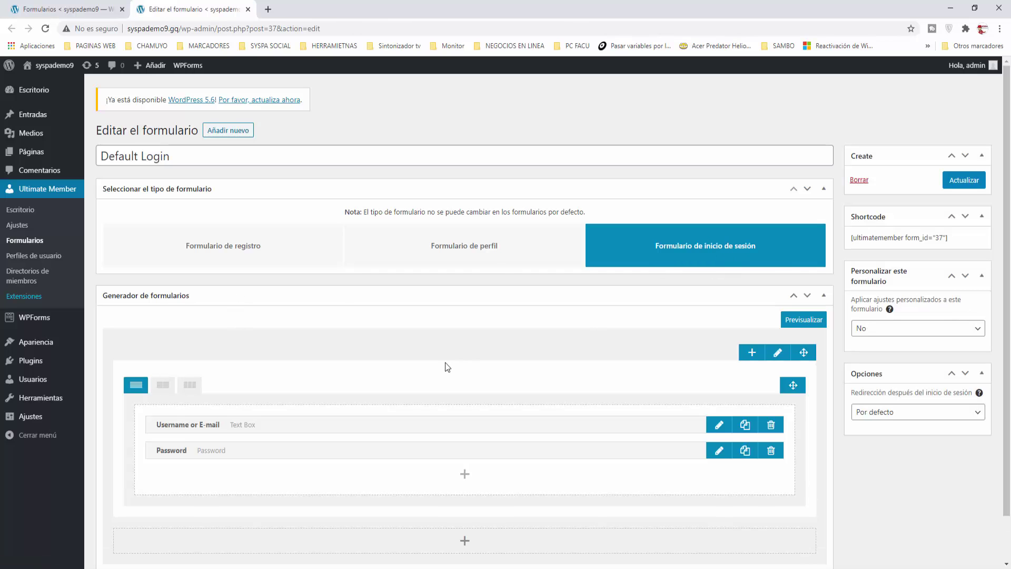
Edit the login form's "Username or E-mail" field and set its title to "Usuario o correo electronico:"
scroll(447, 367, down, 1)
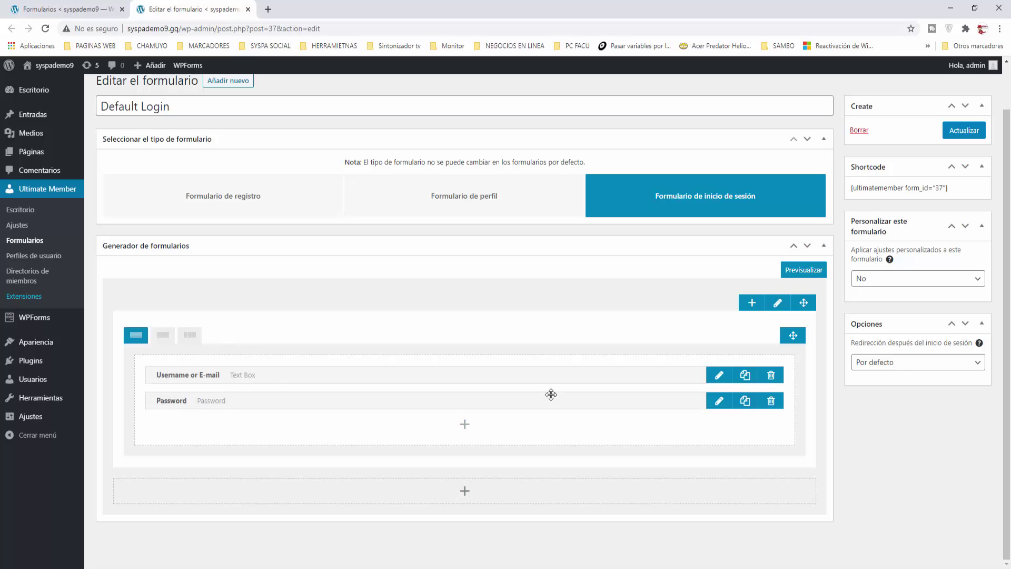
click(720, 376)
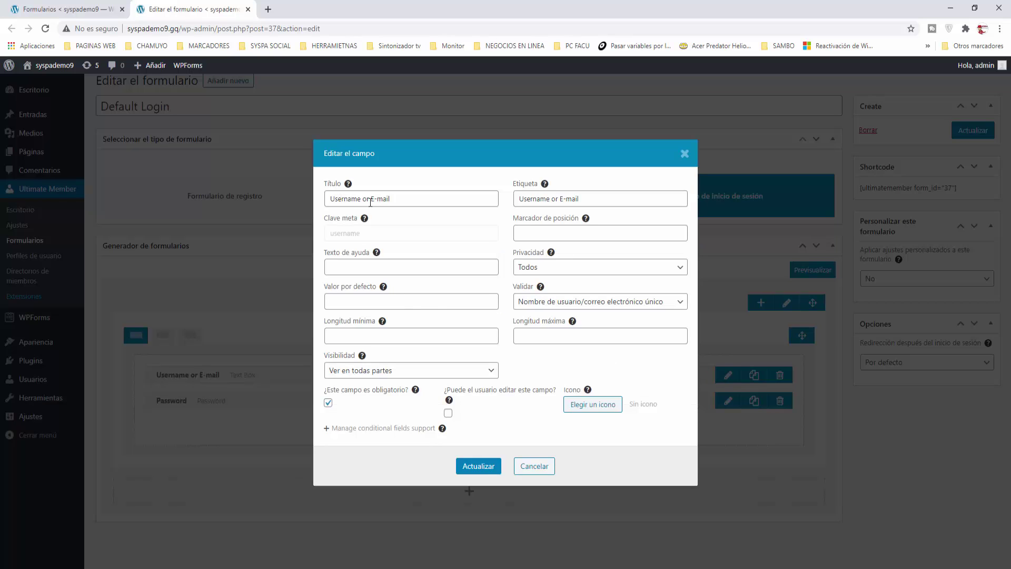
drag(370, 202, 312, 201)
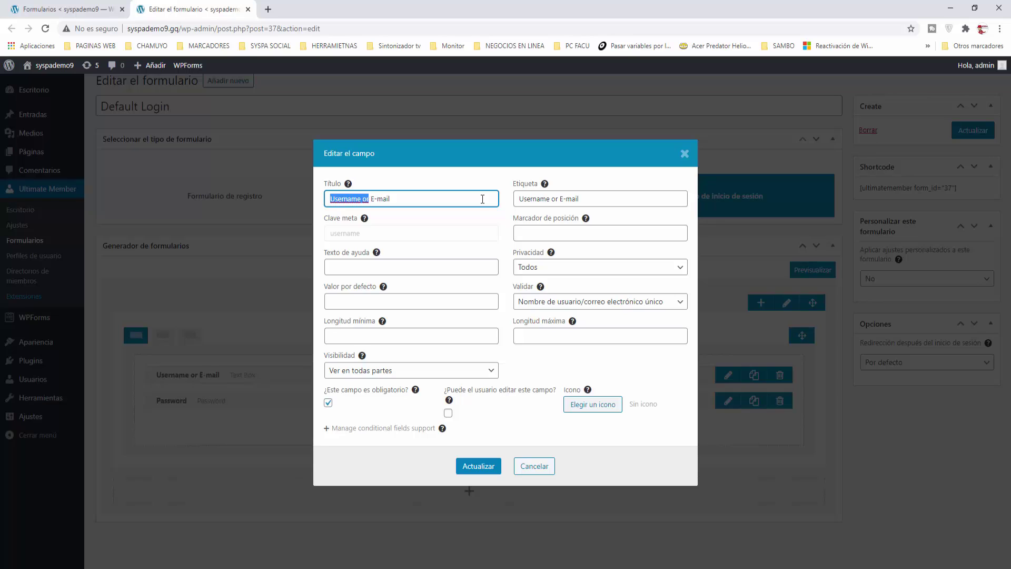
text(Usuario o)
key(Delete)
key(Delete)
key(Delete)
key(Delete)
key(Delete)
key(Delete)
text(correo electronico)
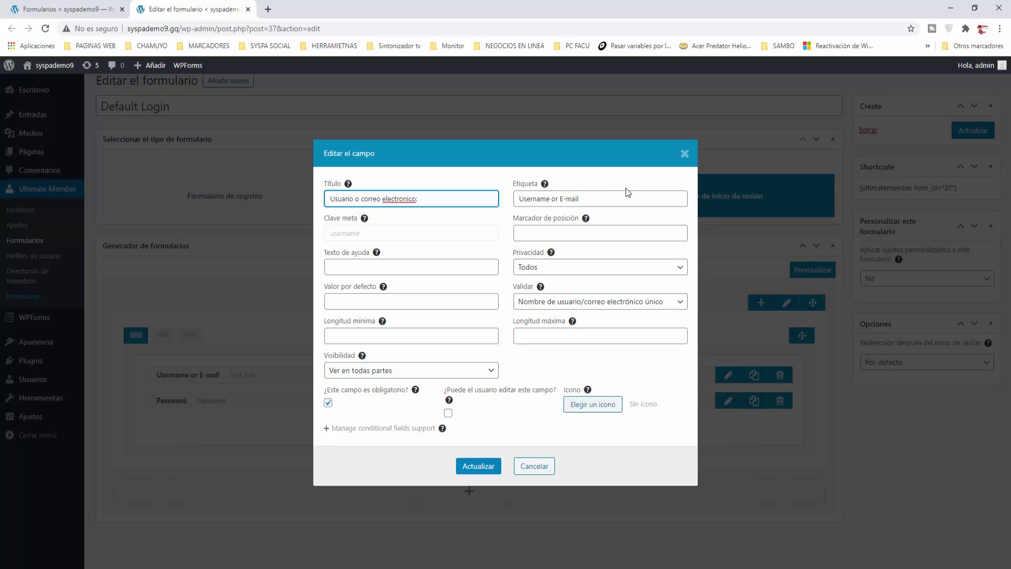
Correct the spelling of "electronico" to "electrónico" in the title of the login form's username field
right_click(416, 199)
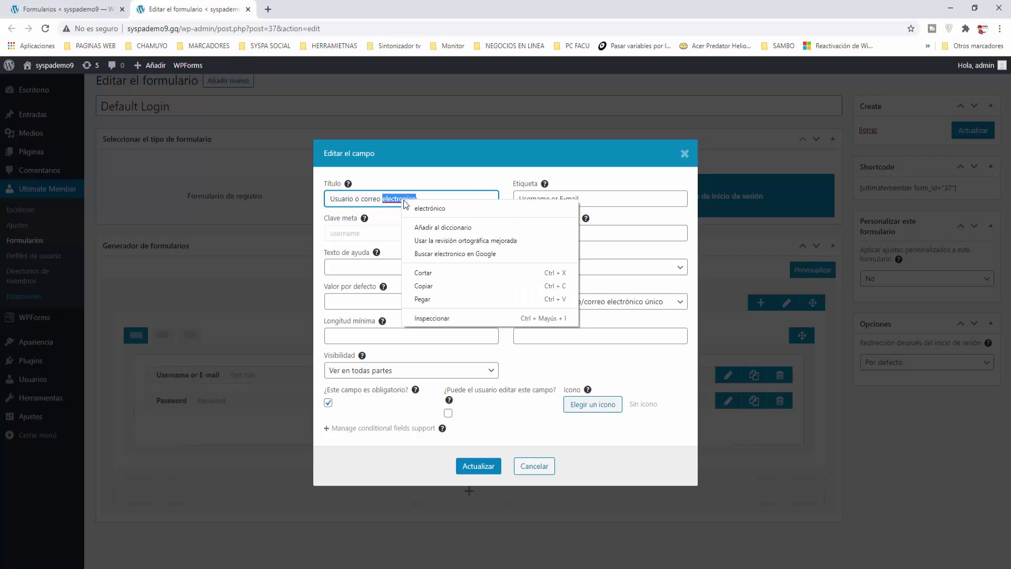
click(433, 208)
text(:)
key(BackSpace)
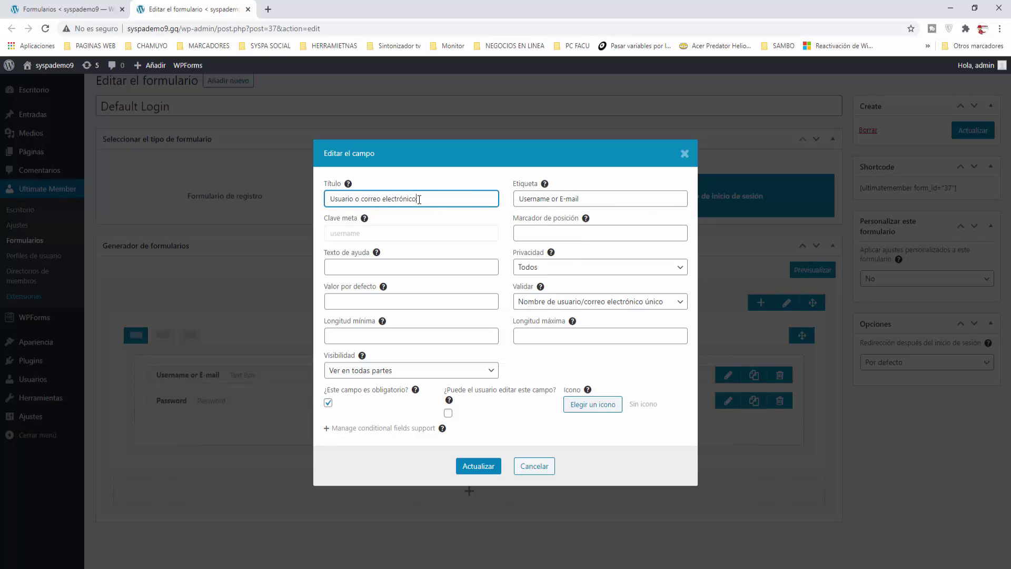
Copy the title text into the field's label so it reads "Usuario o correo electrónico", and update the field
drag(416, 198, 281, 200)
key(ctrl+c)
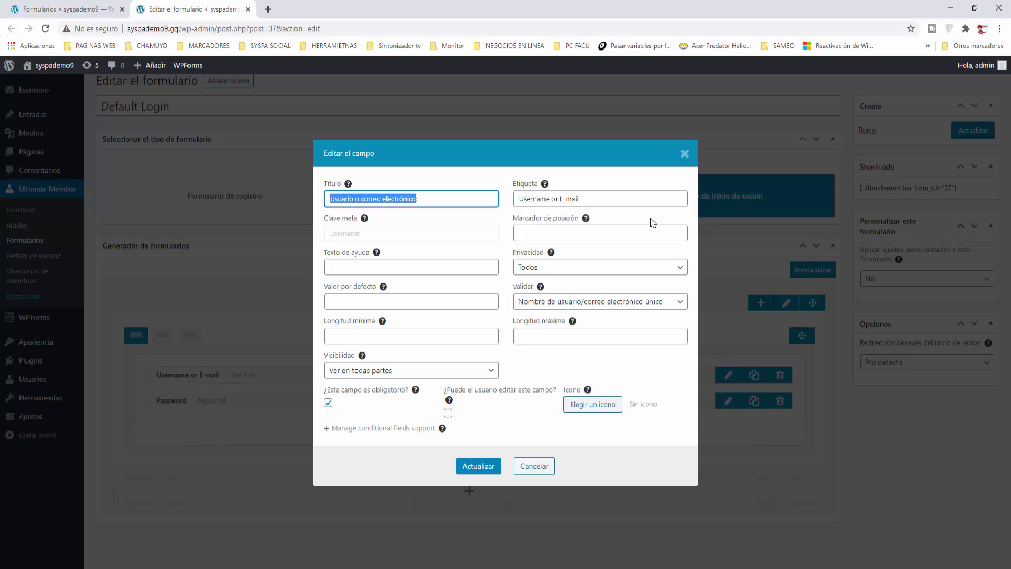
click(565, 199)
key(ctrl+a)
key(ctrl+v)
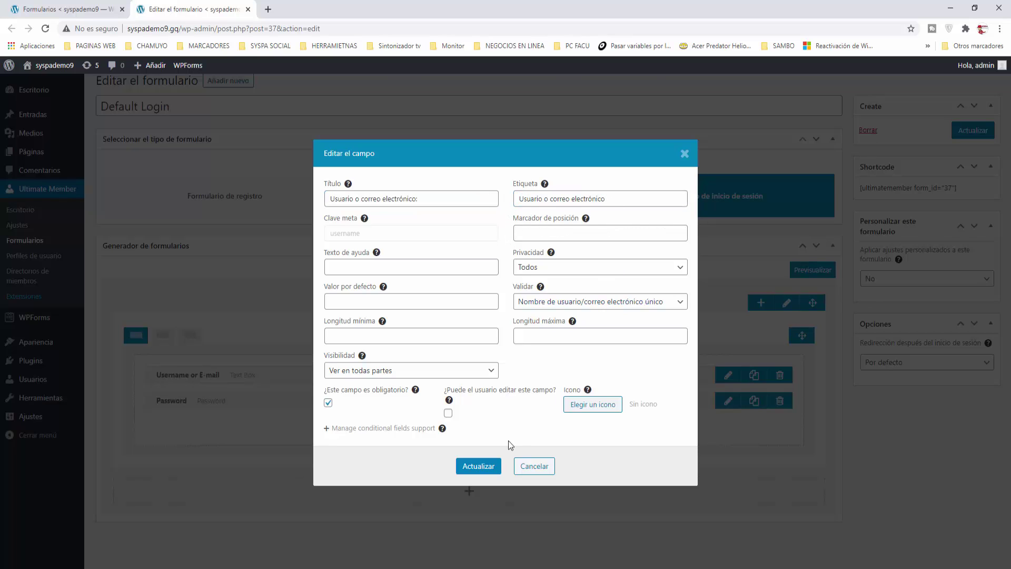
click(479, 466)
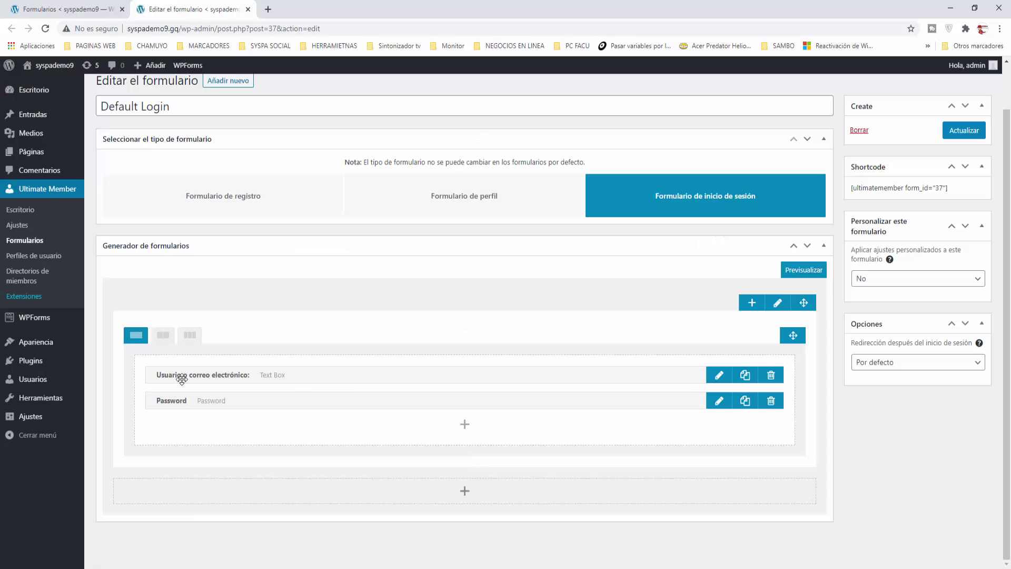
Set both the title and label of the login form's Password field to "Contraseña", update the field and save the form
click(721, 405)
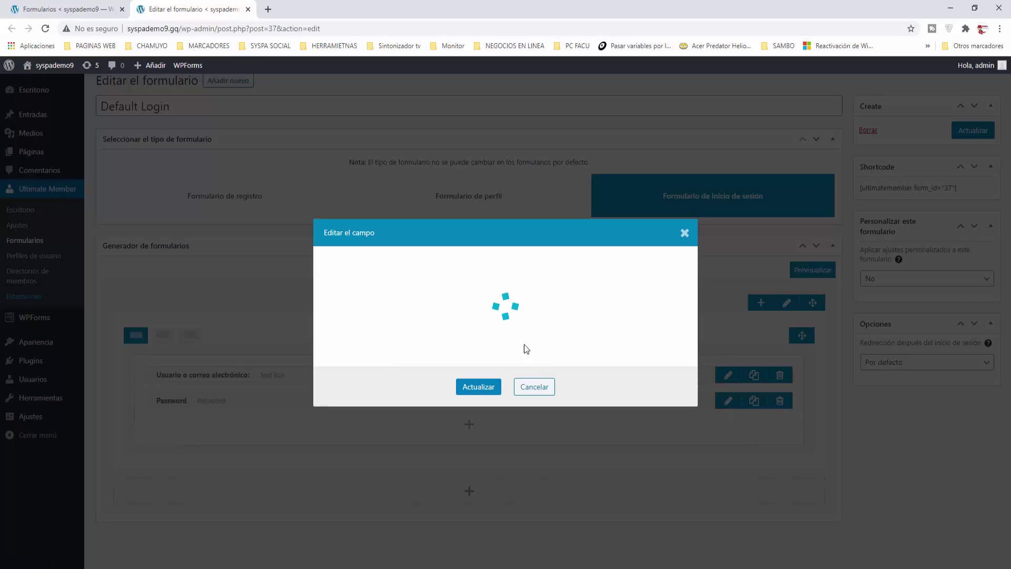
double_click(345, 199)
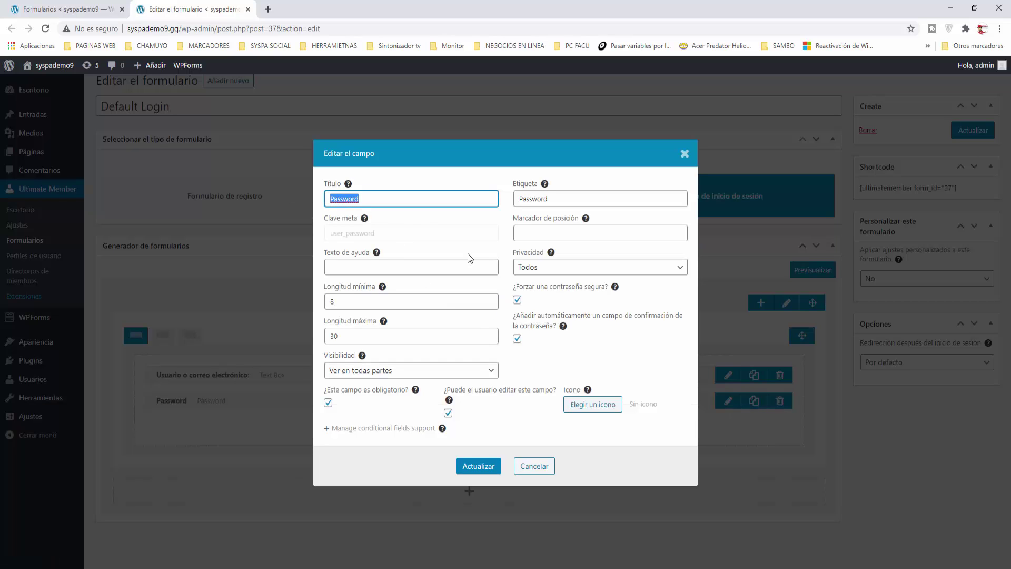
text(Contraseña)
drag(404, 199, 259, 177)
key(ctrl+c)
double_click(561, 199)
key(ctrl+v)
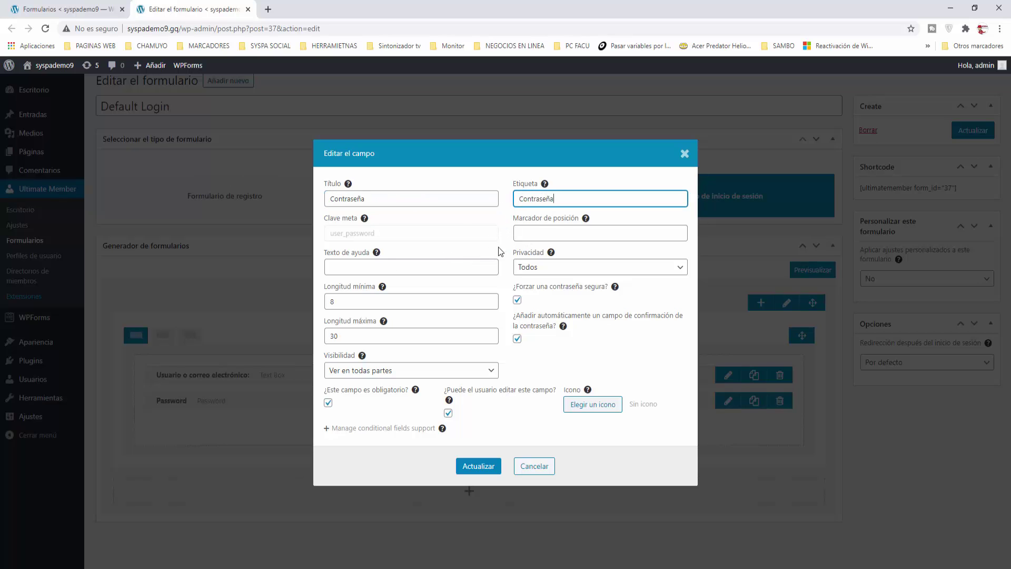
click(478, 466)
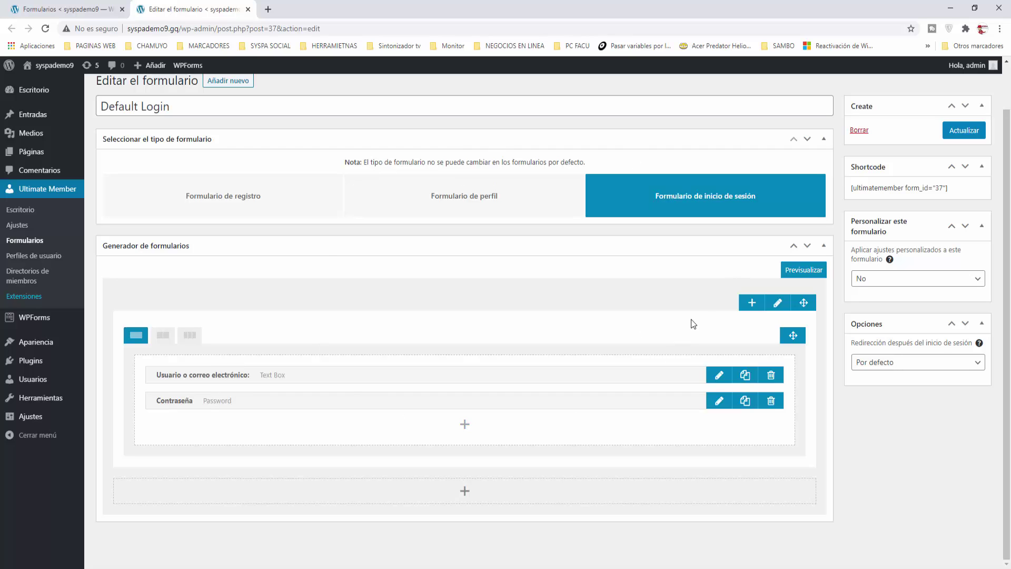
click(958, 135)
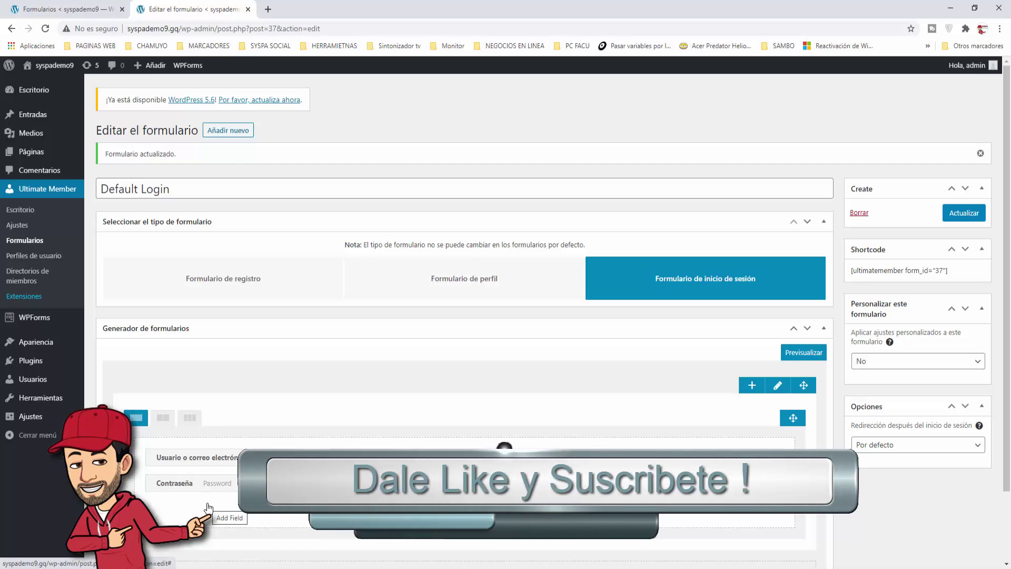
Return to the list of forms and open the Default Registration form for editing in a new browser tab
click(25, 240)
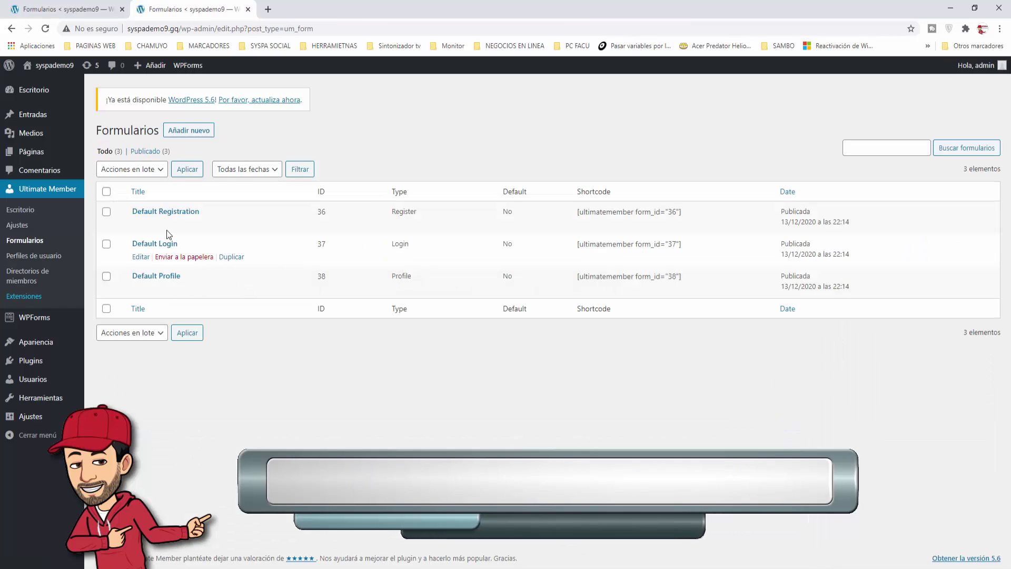
right_click(141, 225)
click(158, 232)
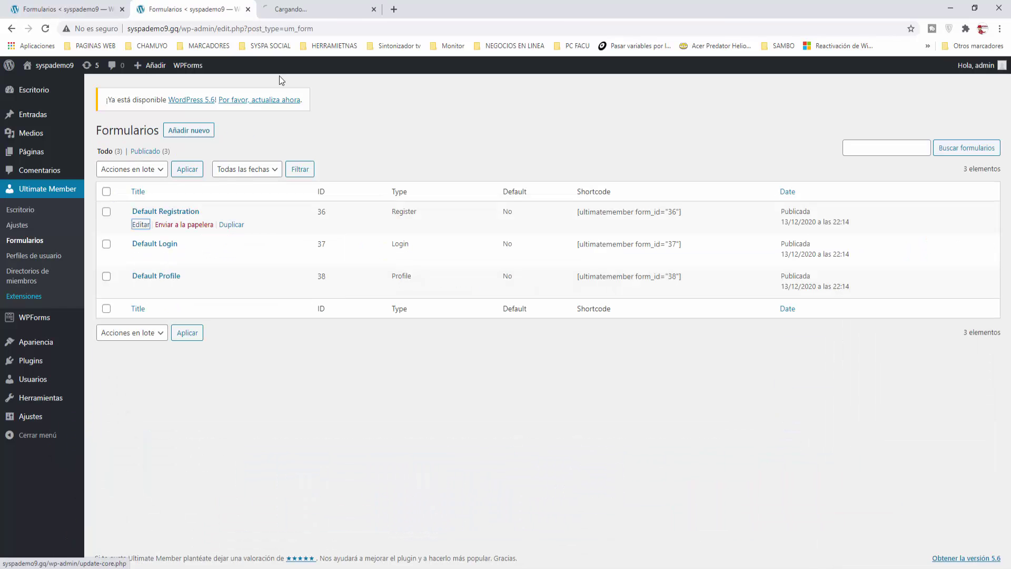
click(293, 9)
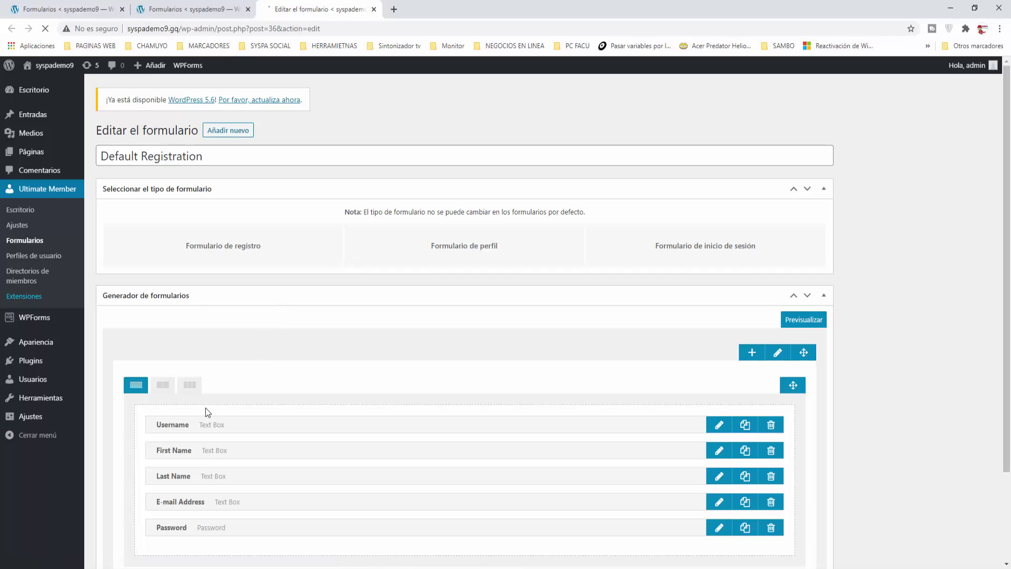
scroll(180, 410, down, 1)
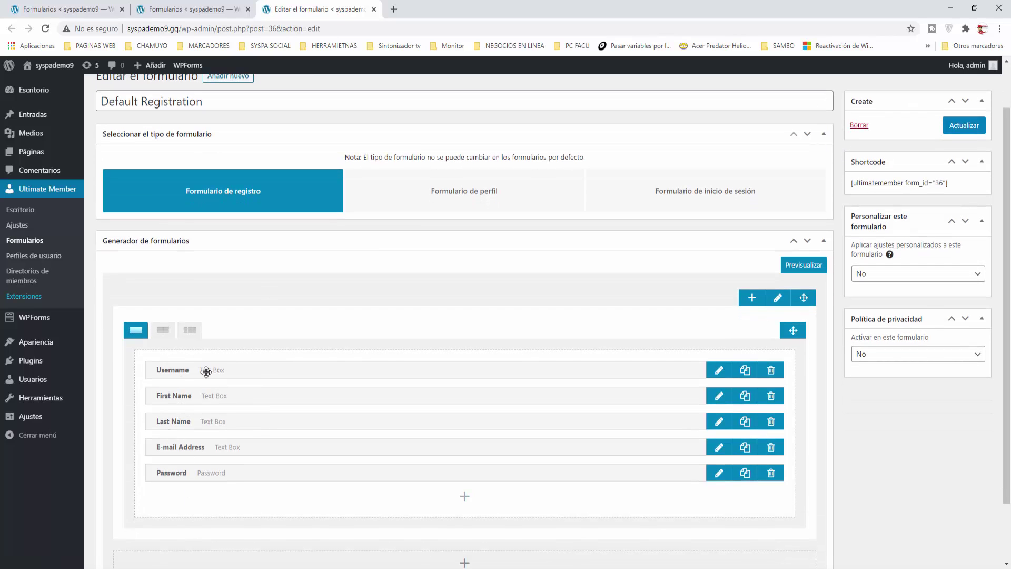